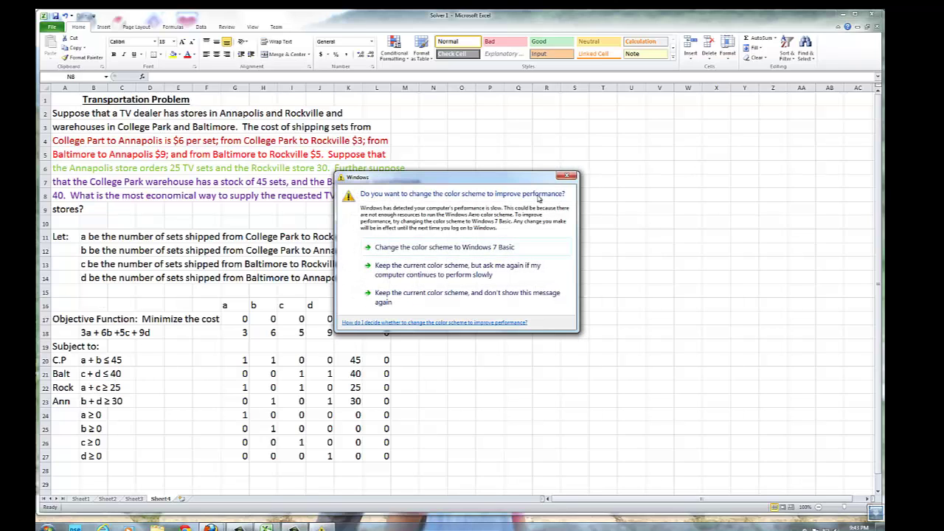
Dismiss the Windows message about changing the color scheme.
left_click(566, 178)
left_click(567, 176)
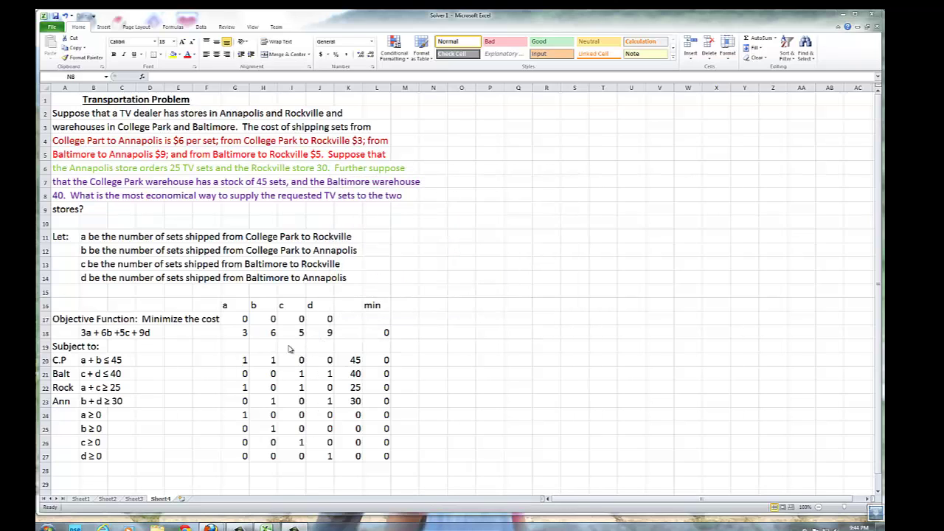
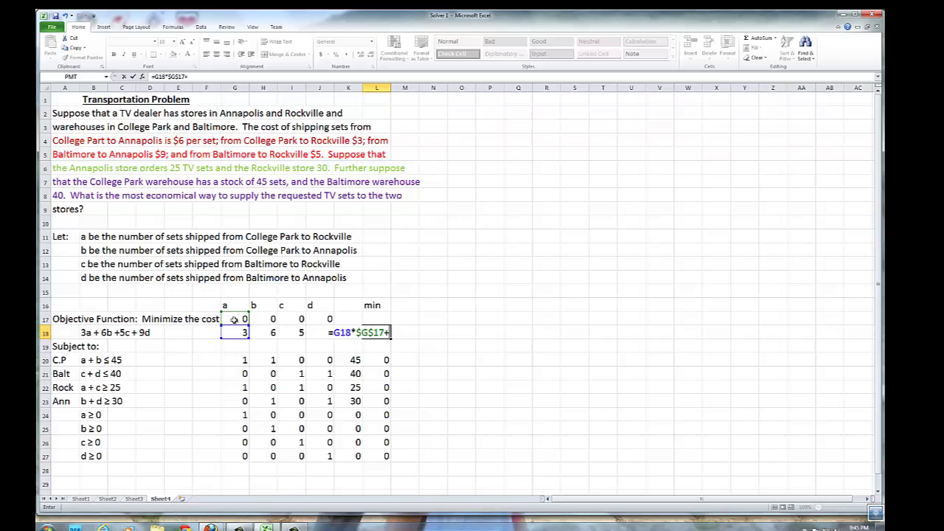
left_click(259, 332)
type("*")
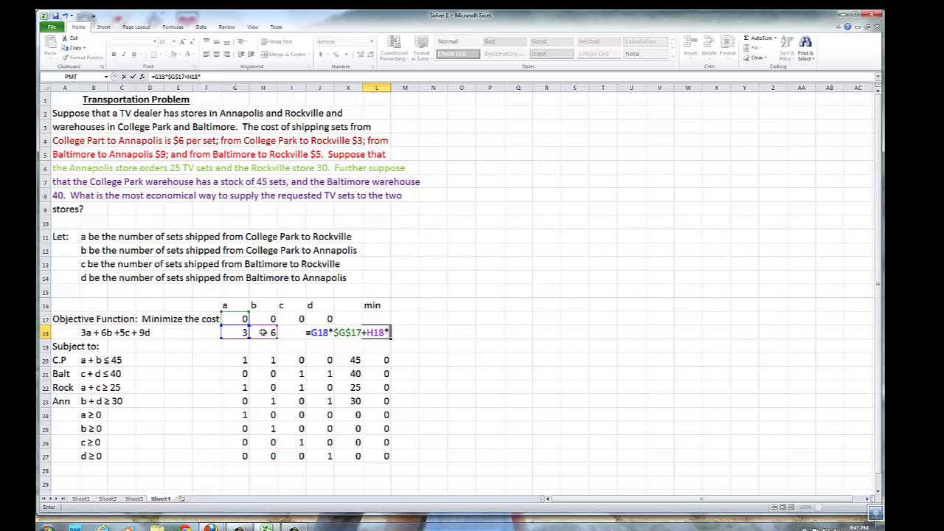
left_click(262, 319)
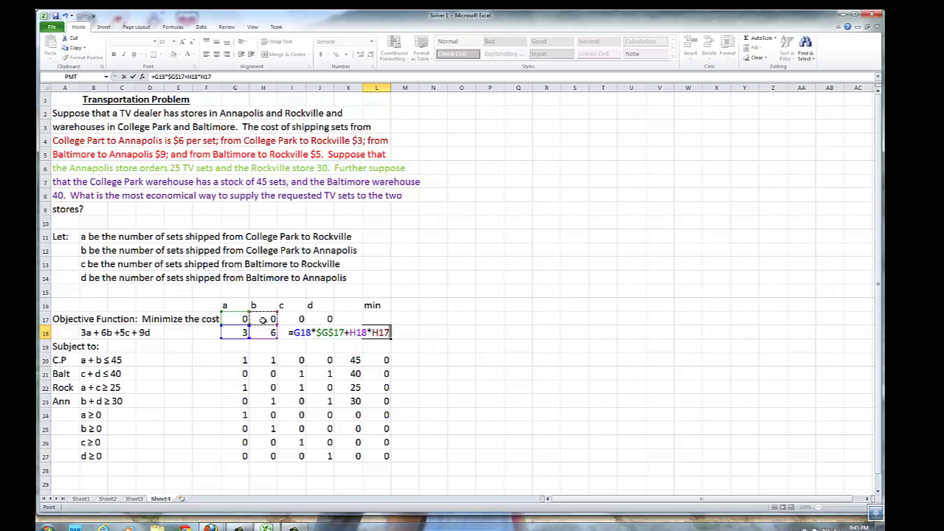
key("F4")
type("+")
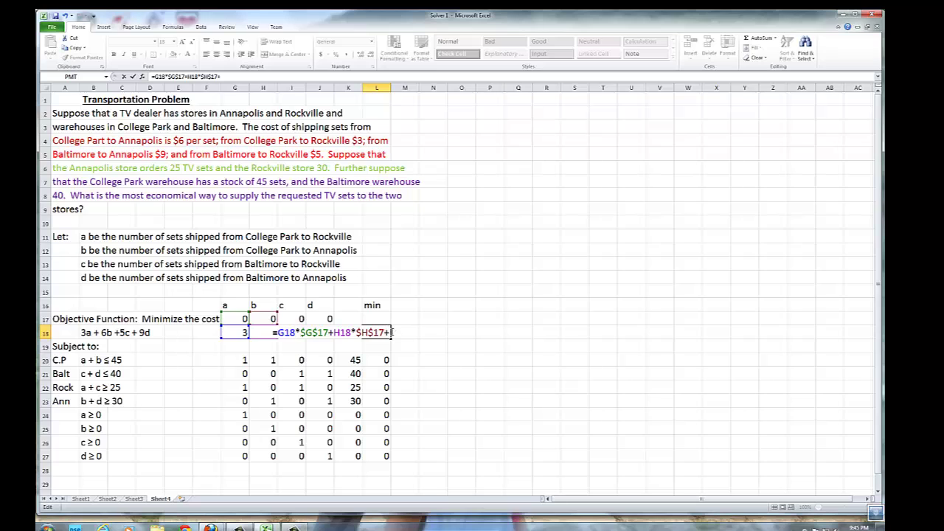
left_click_drag(390, 332, 271, 332)
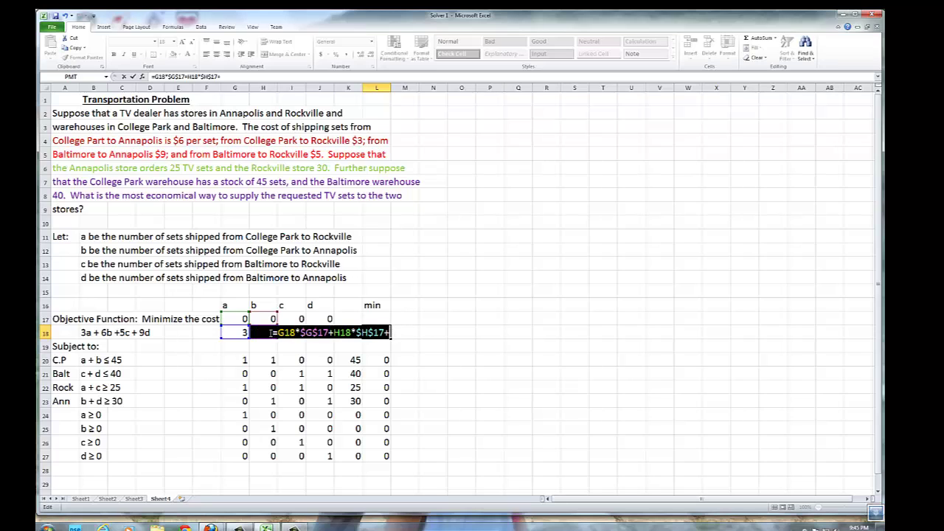
key("BackSpace")
key("Return")
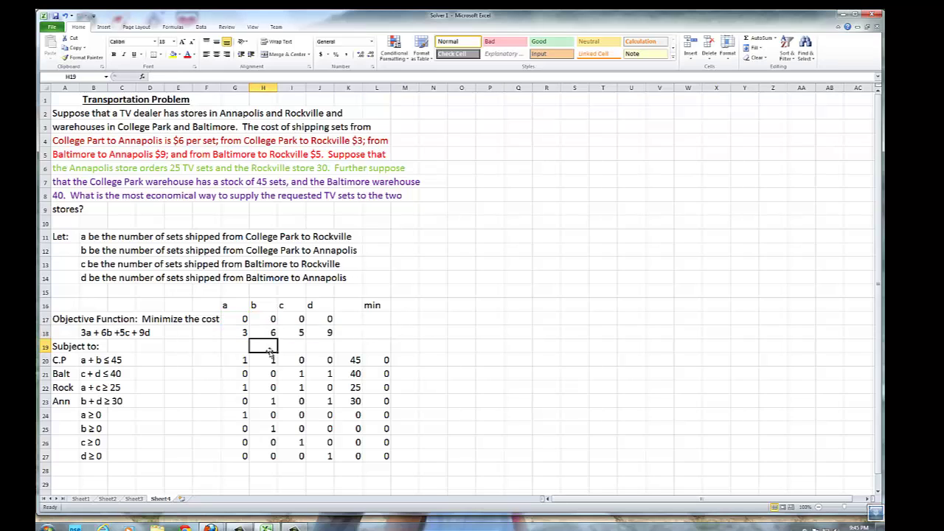
Clear the existing constraint formulas from cells L20 to L27.
left_click(375, 333)
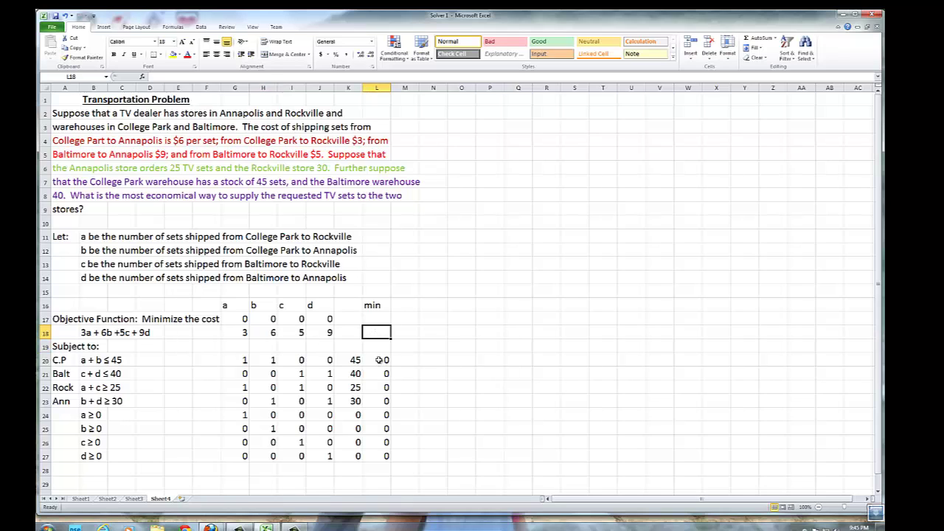
left_click_drag(379, 361, 381, 451)
key("Delete")
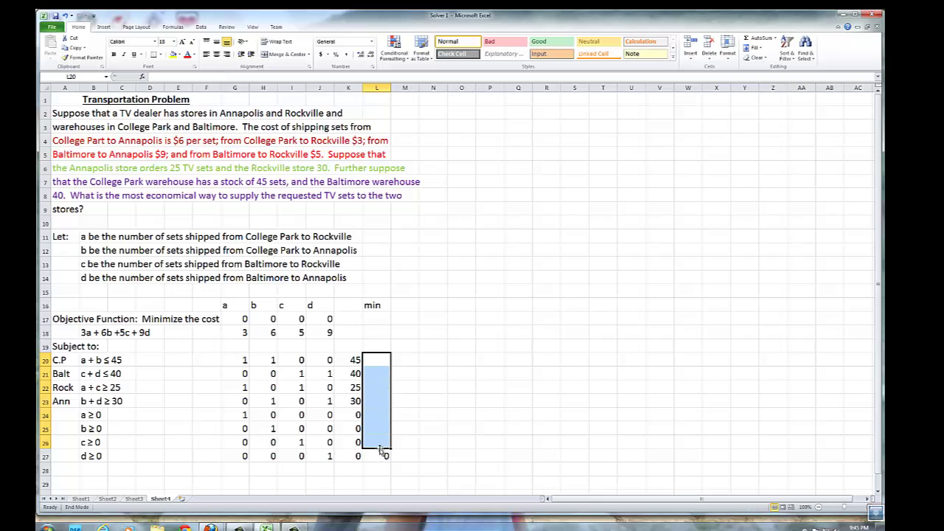
left_click(382, 457)
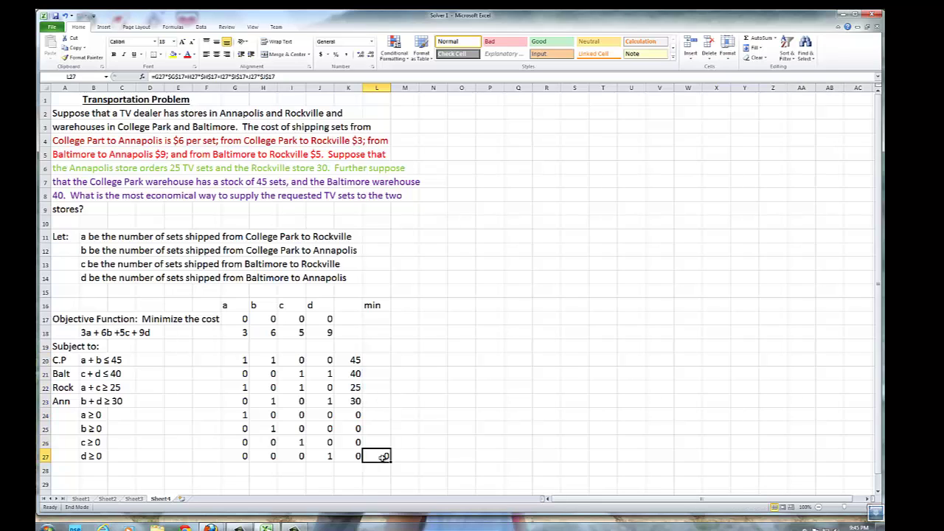
key("Delete")
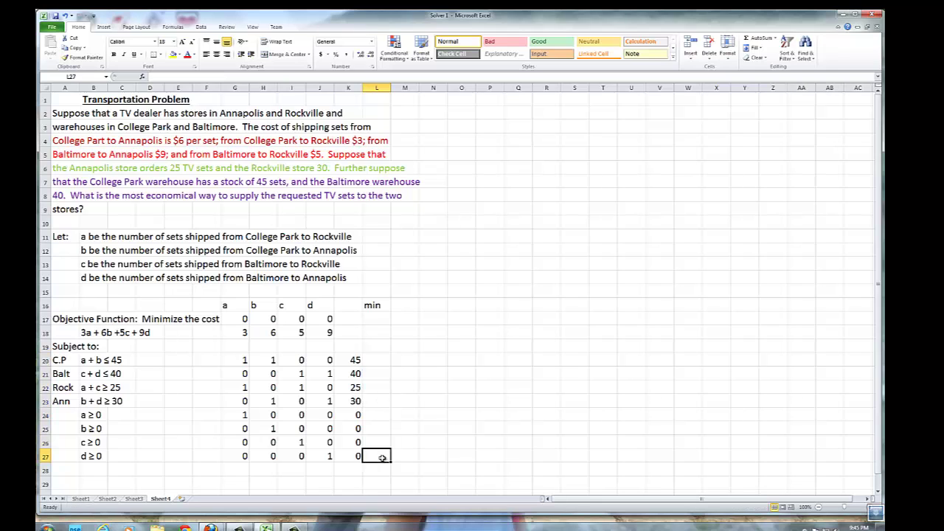
Begin the objective formula in L18 with the a and b terms, =G18*$G$17+H18*$H$17, keeping the row 17 references absolute.
left_click(375, 330)
type("=")
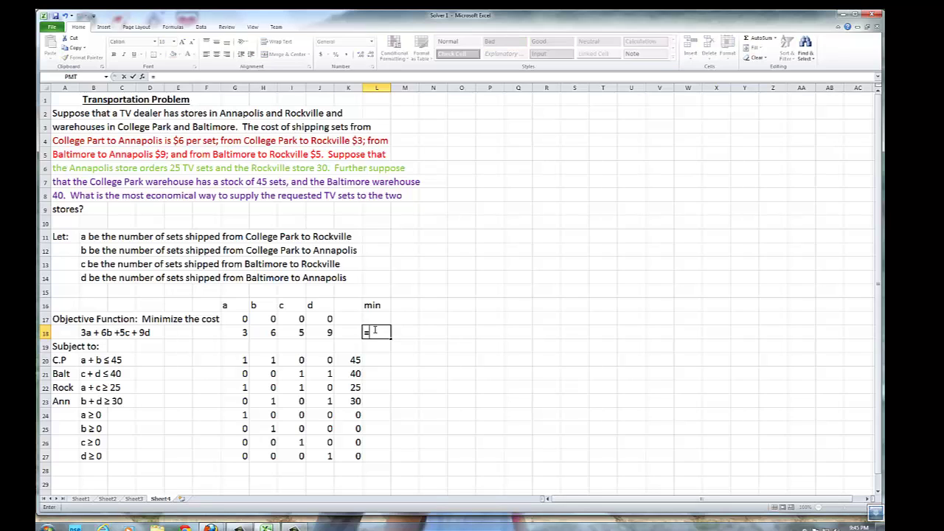
left_click(245, 333)
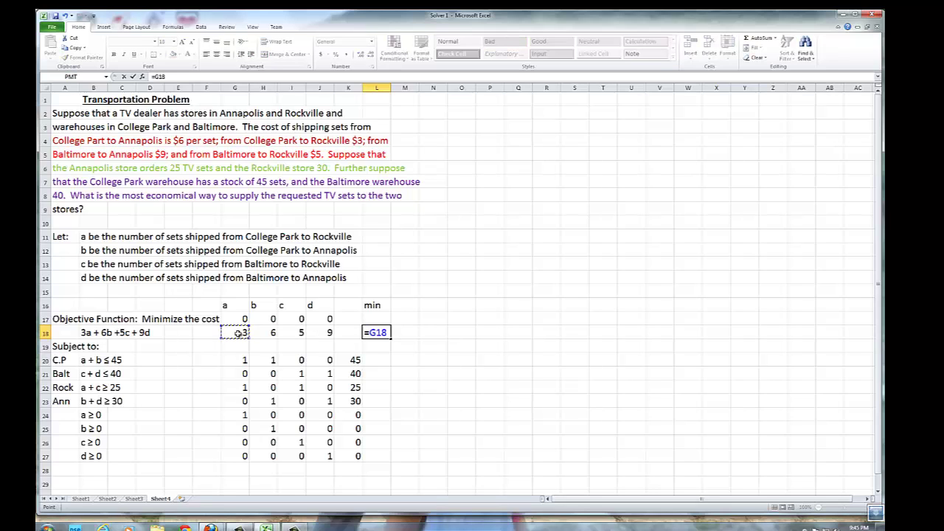
type("*")
left_click(240, 318)
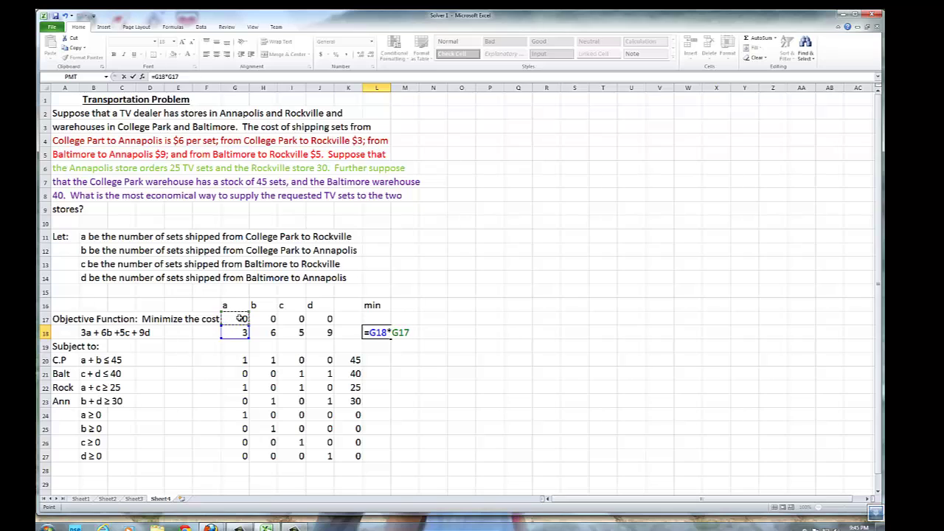
key("F4")
left_click(270, 333)
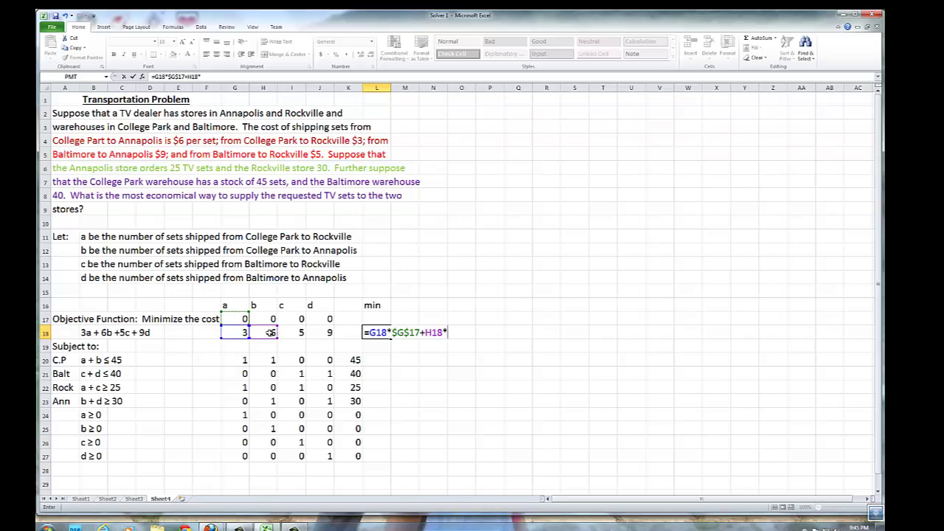
type("*")
left_click(266, 317)
key("F4")
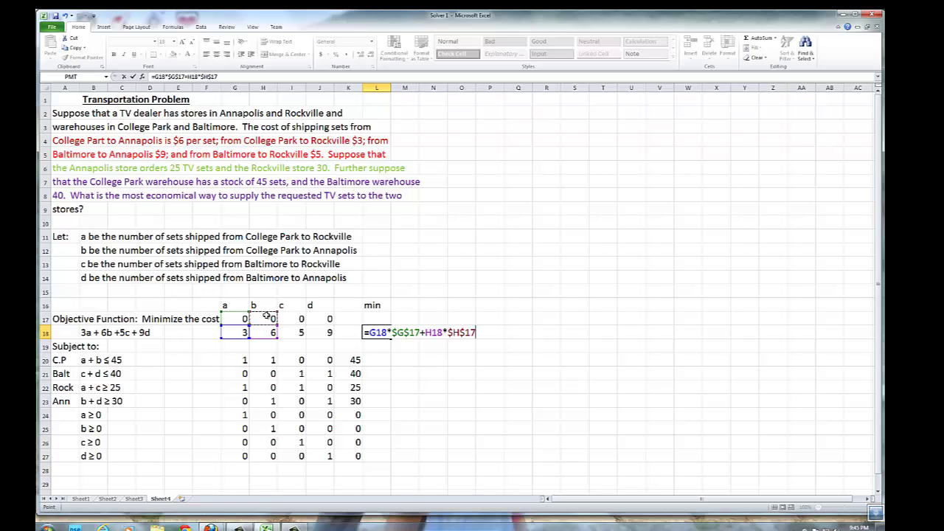
Complete the objective formula in L18 by adding the c and d terms, +I18*$I$17+J18*$J$17.
type("+")
left_click(292, 333)
type("*")
left_click(292, 319)
key("F4")
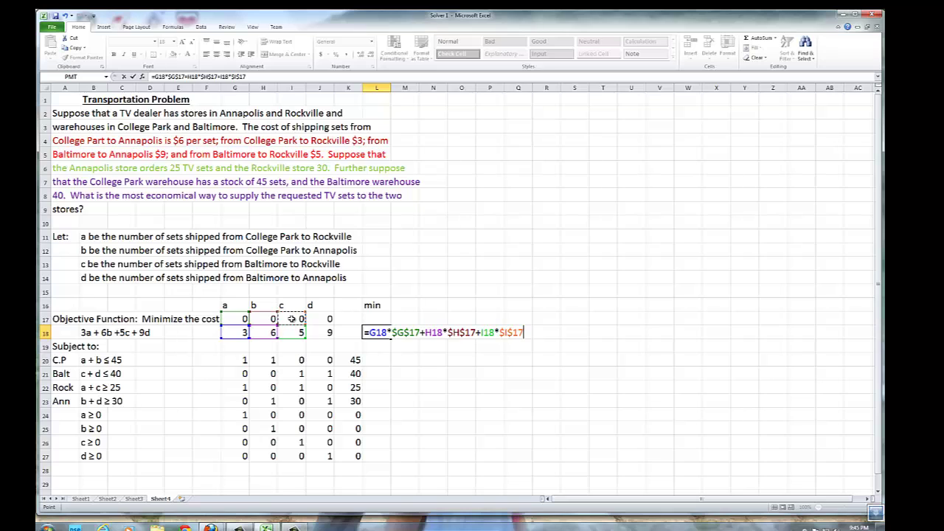
type("+")
left_click(319, 334)
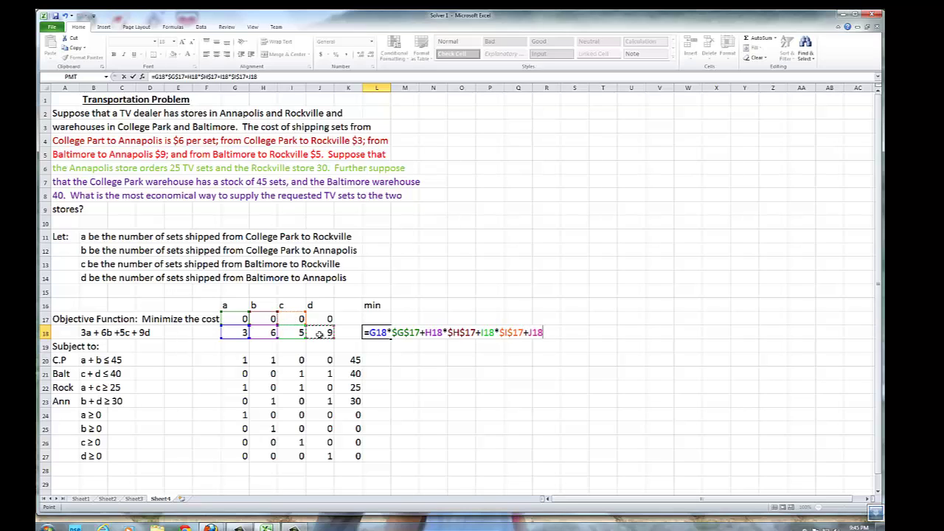
type("*")
left_click(321, 318)
key("F4")
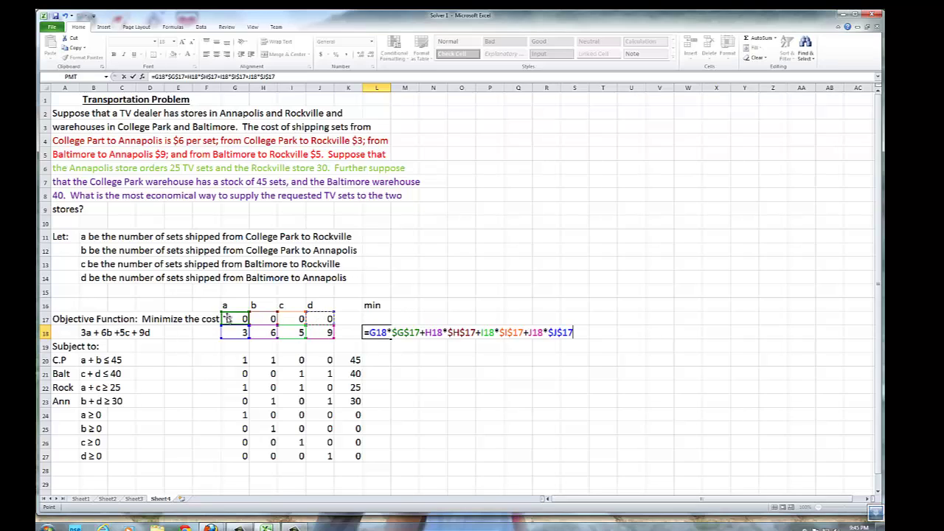
key("Return")
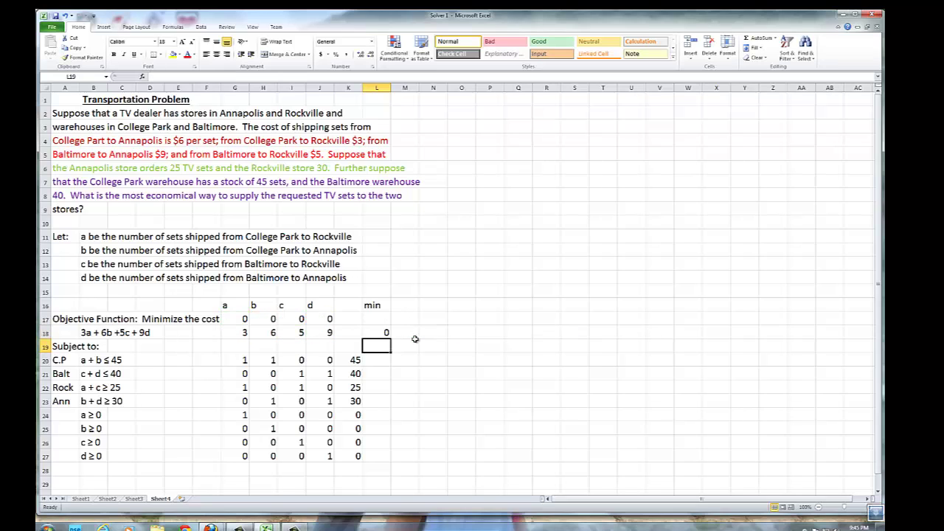
Fill the L18 formula down through L27 and clear the unneeded copy in L19.
left_click(379, 333)
left_click_drag(390, 337, 393, 464)
left_click(377, 346)
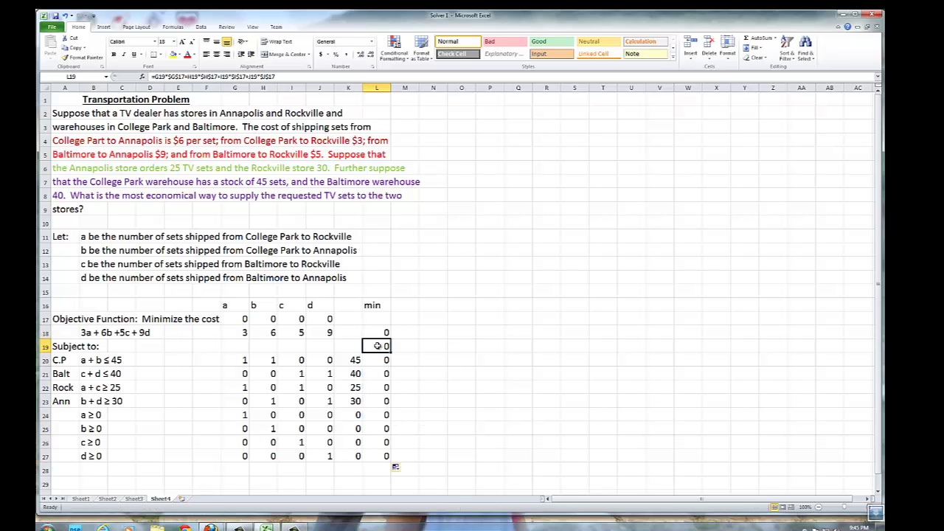
Check the cell references of the copied formulas in L20 through L27, one cell at a time.
double_click(376, 360)
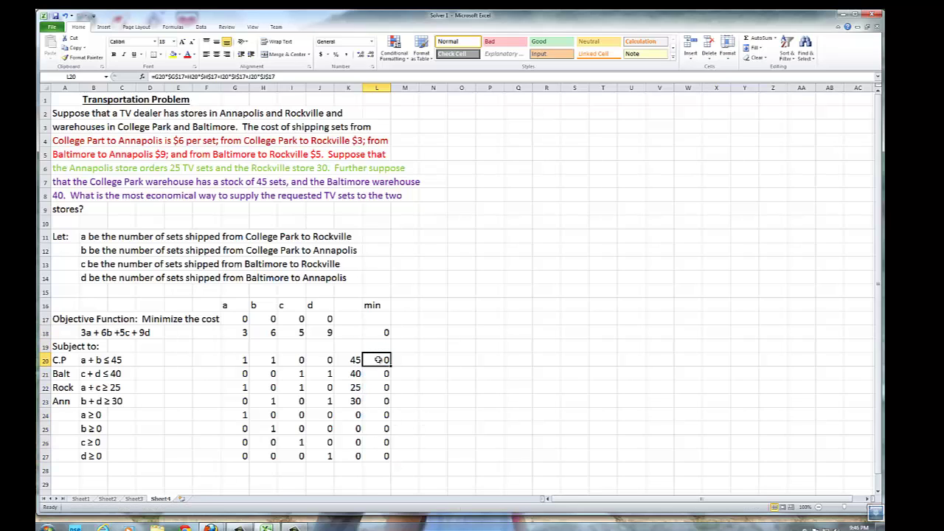
key("Return")
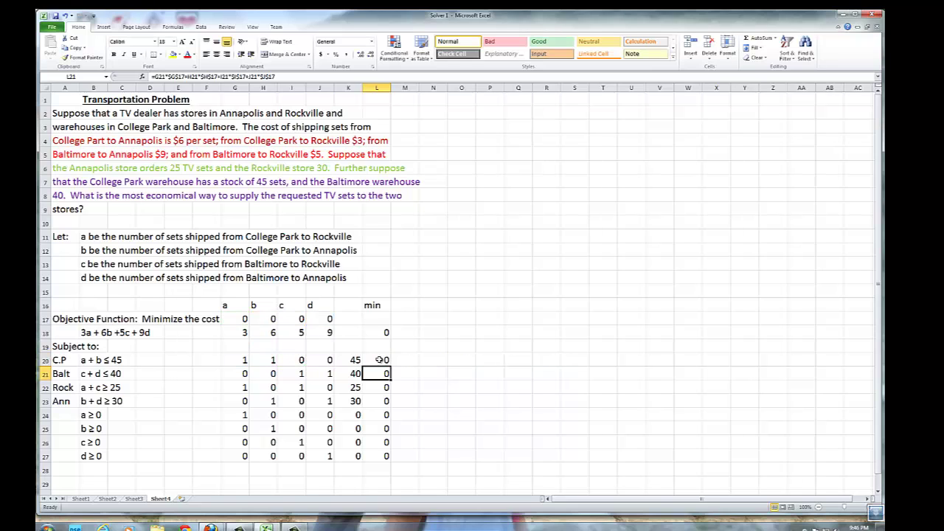
double_click(383, 371)
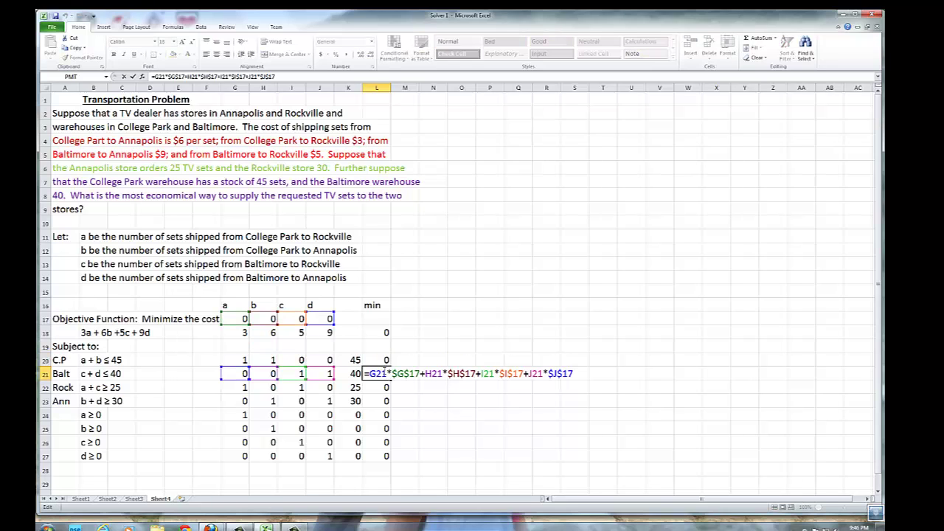
key("Return")
double_click(381, 387)
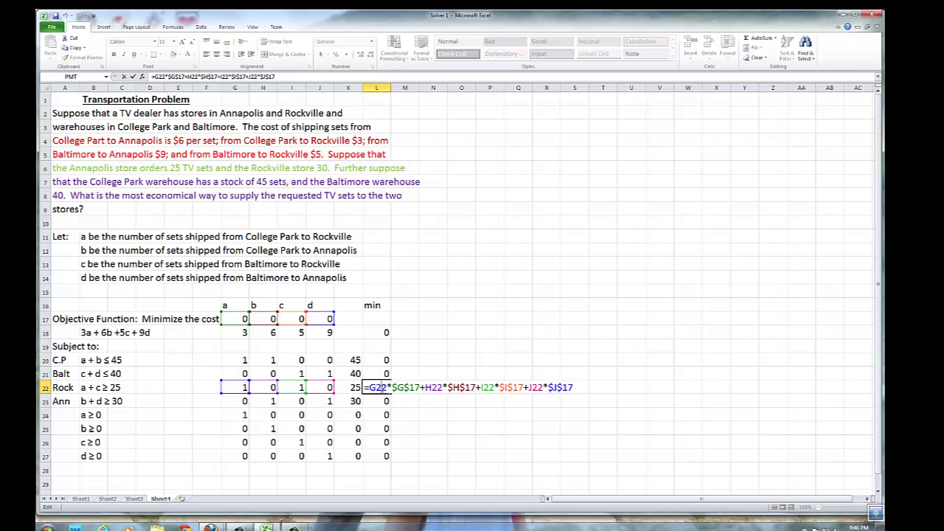
key("Return")
double_click(376, 400)
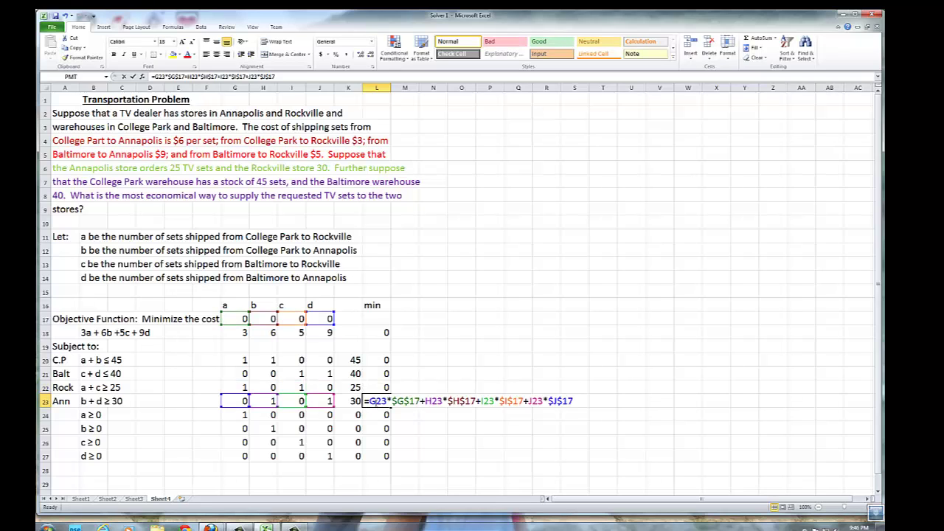
key("Return")
double_click(380, 413)
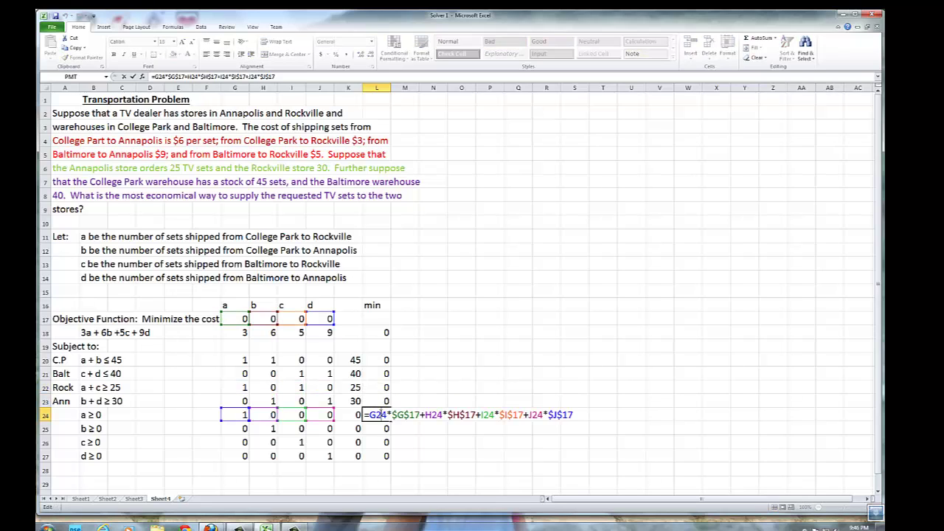
key("Return")
double_click(382, 427)
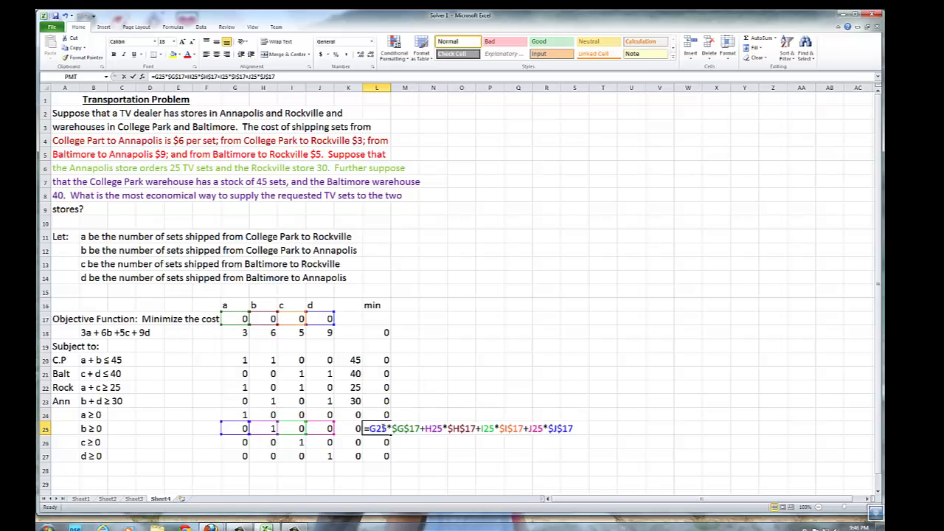
key("Return")
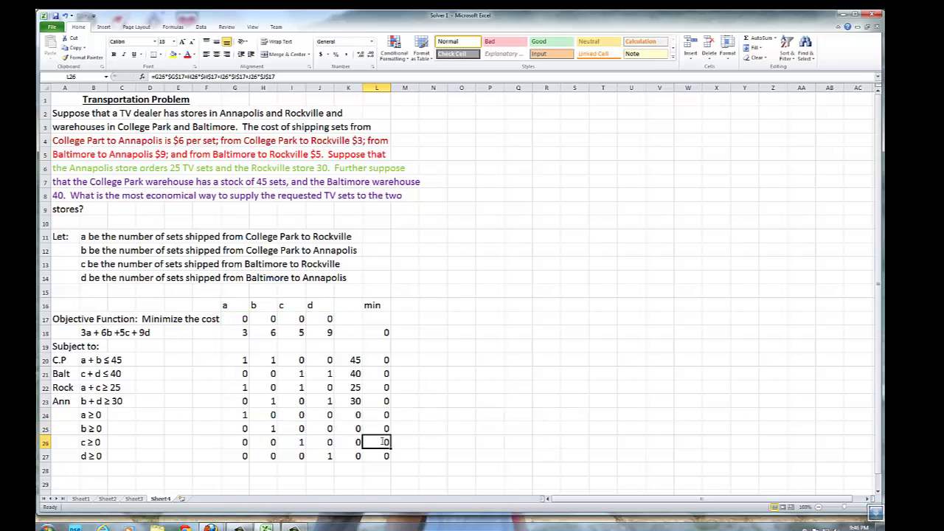
double_click(382, 442)
key("Return")
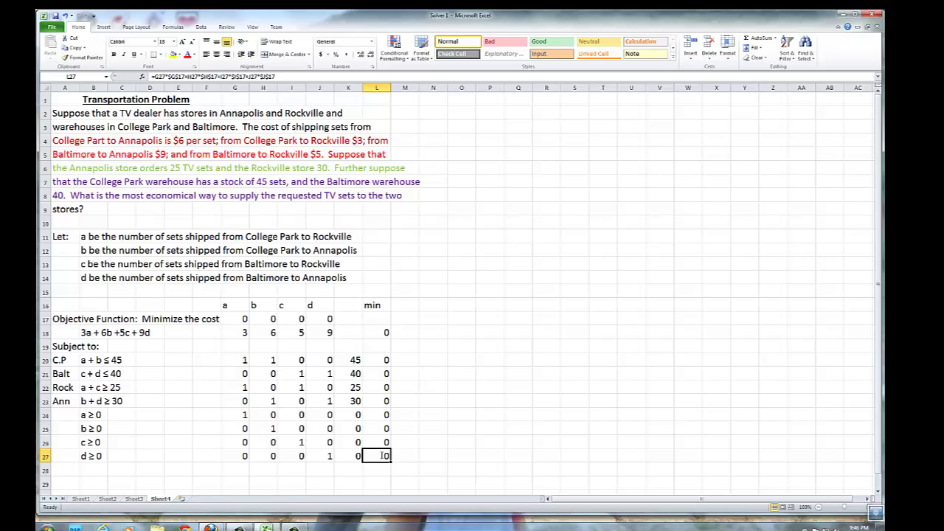
double_click(383, 456)
key("Return")
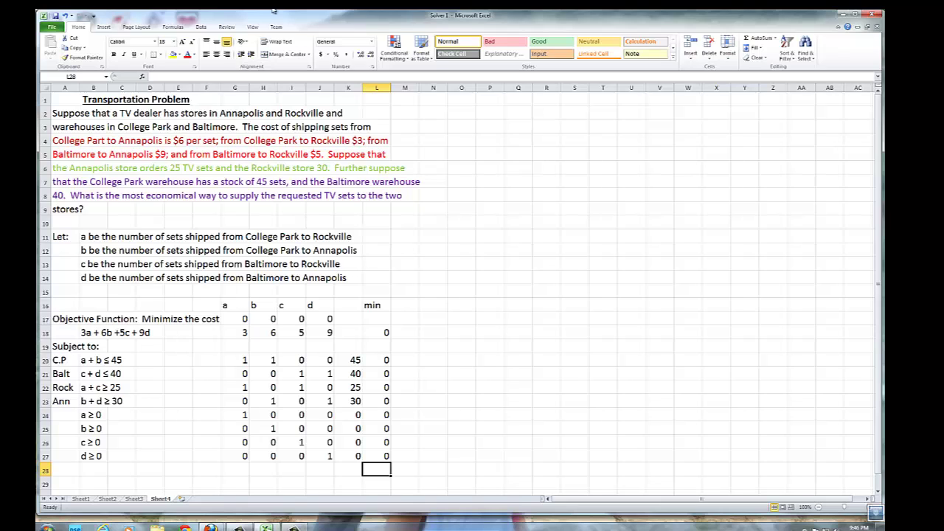
Open Solver, set the objective cell to L18 and choose Min as the optimization target.
left_click(200, 27)
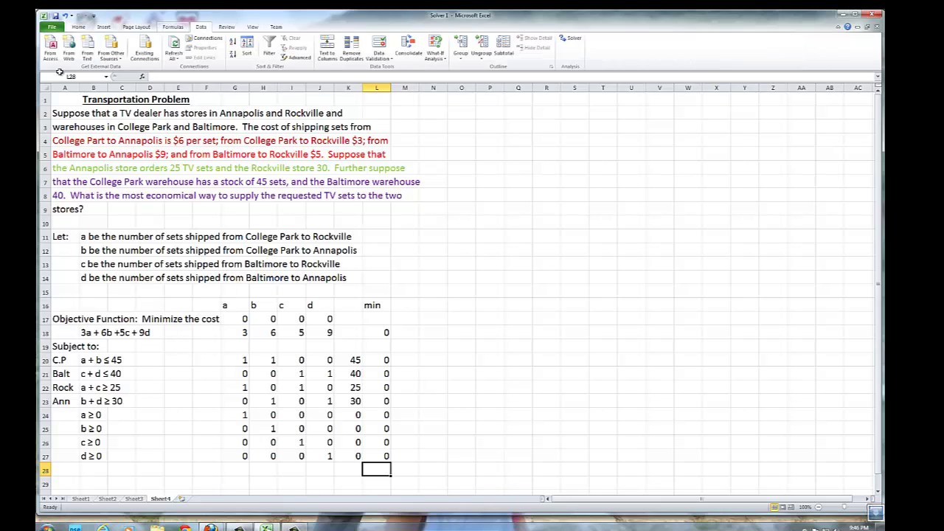
left_click(574, 40)
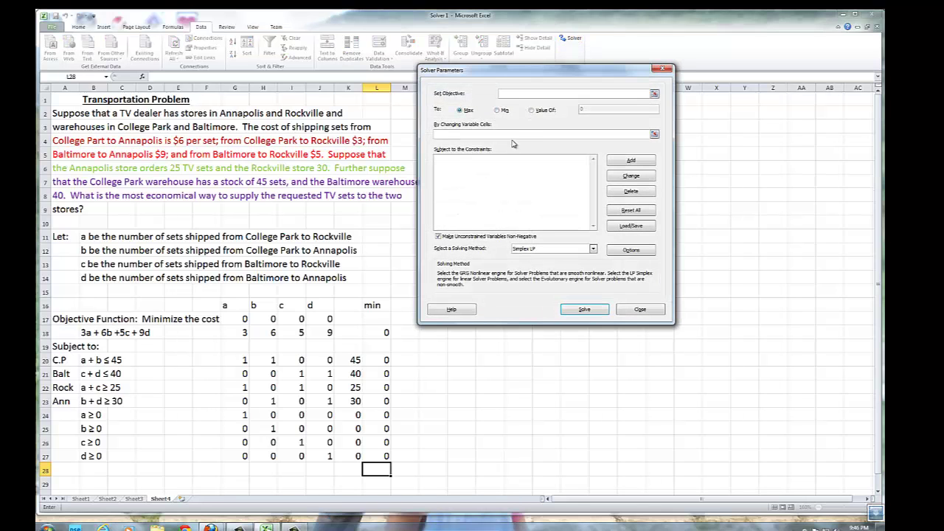
left_click_drag(529, 73, 550, 166)
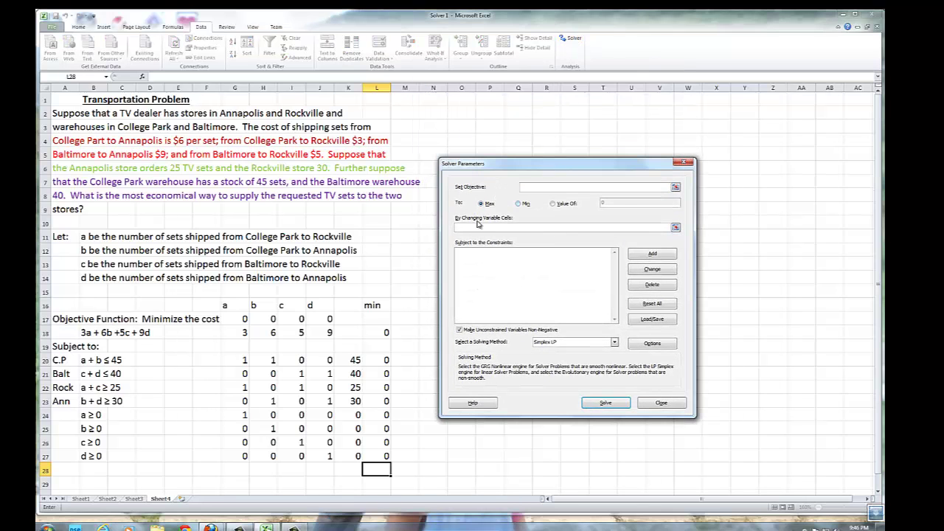
left_click(381, 333)
left_click(520, 203)
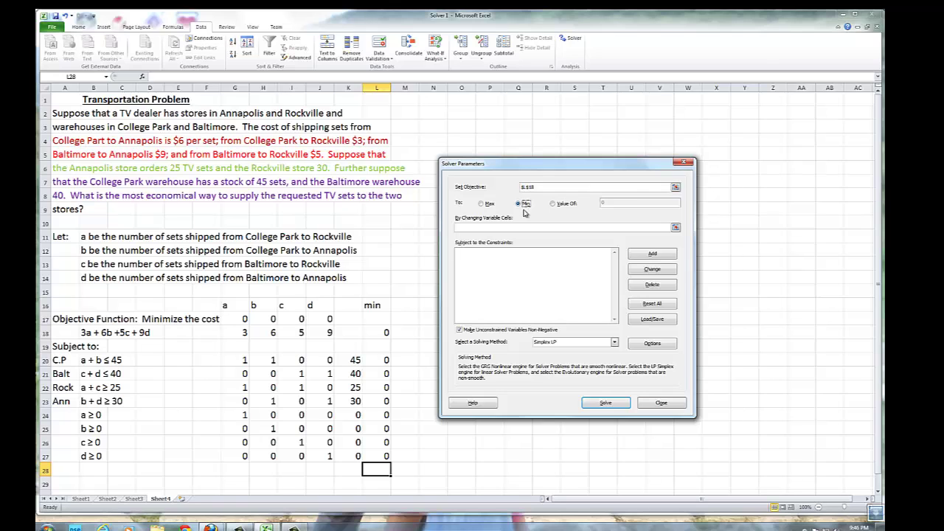
Set Solver's changing variable cells to $G$17:$J$17, the a, b, c and d quantities.
left_click(476, 228)
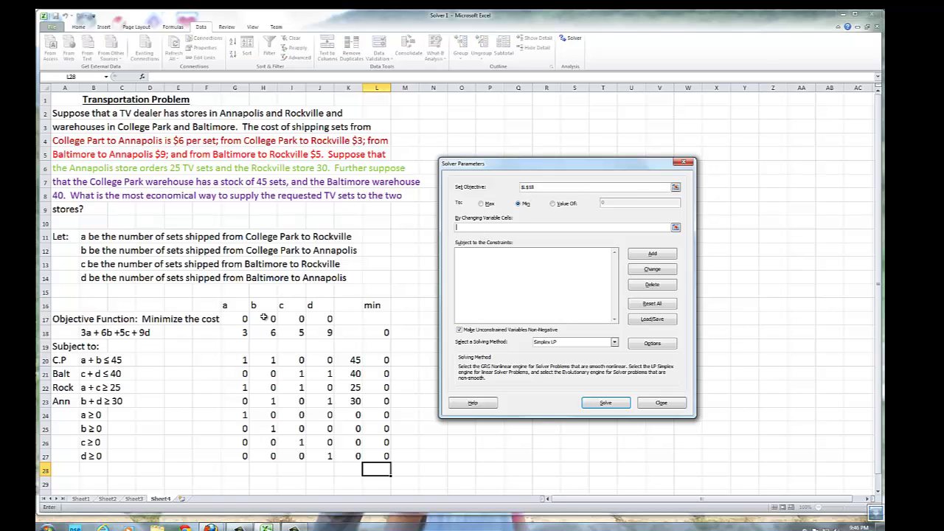
left_click_drag(241, 318, 330, 318)
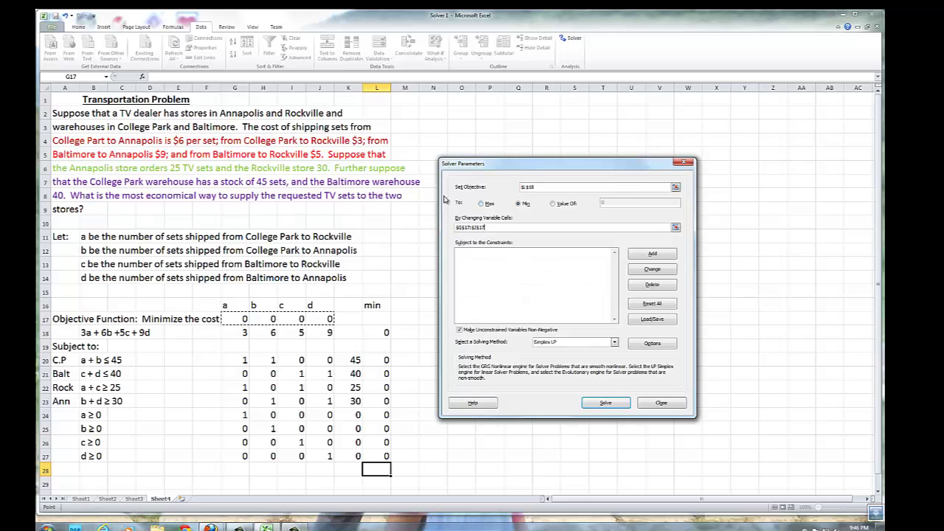
left_click(466, 264)
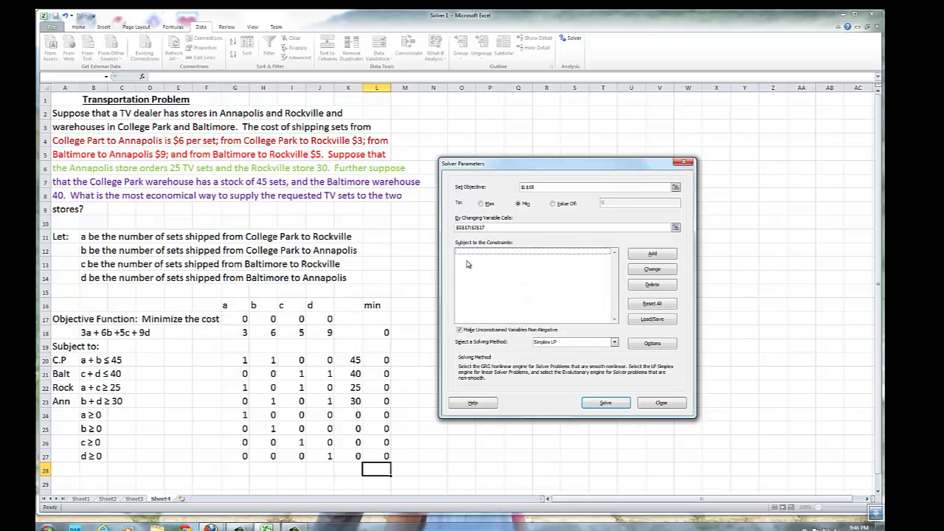
Add the College Park stock constraint $L$20 <= $K$20 to the Solver model.
left_click(652, 254)
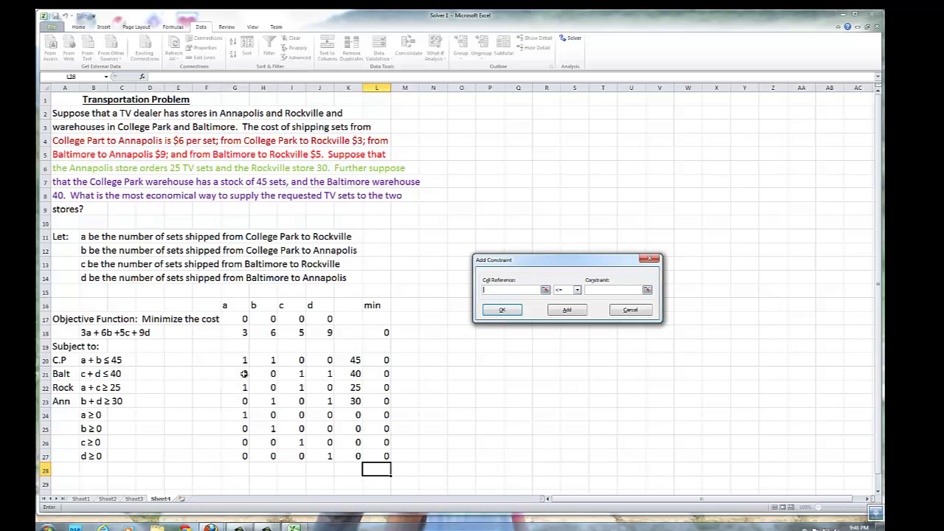
left_click(352, 360)
left_click(369, 360)
left_click(595, 293)
left_click(353, 360)
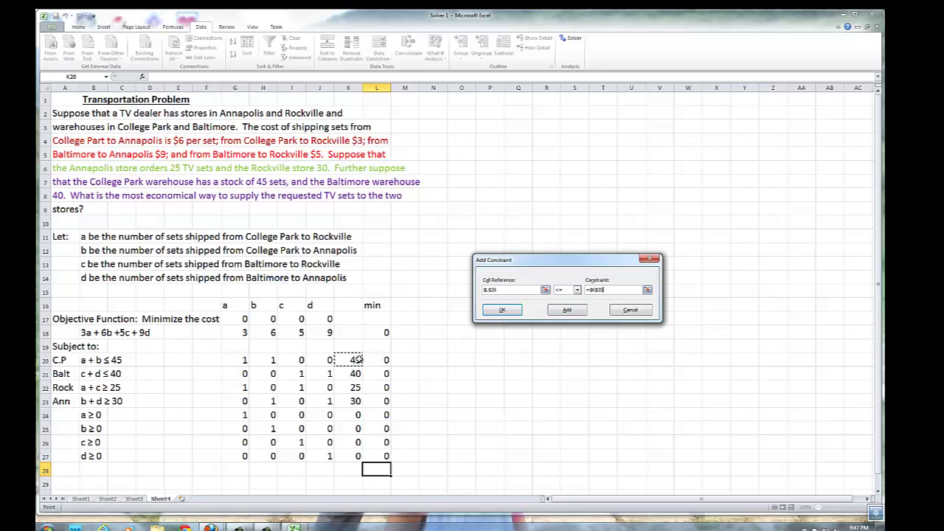
left_click(567, 310)
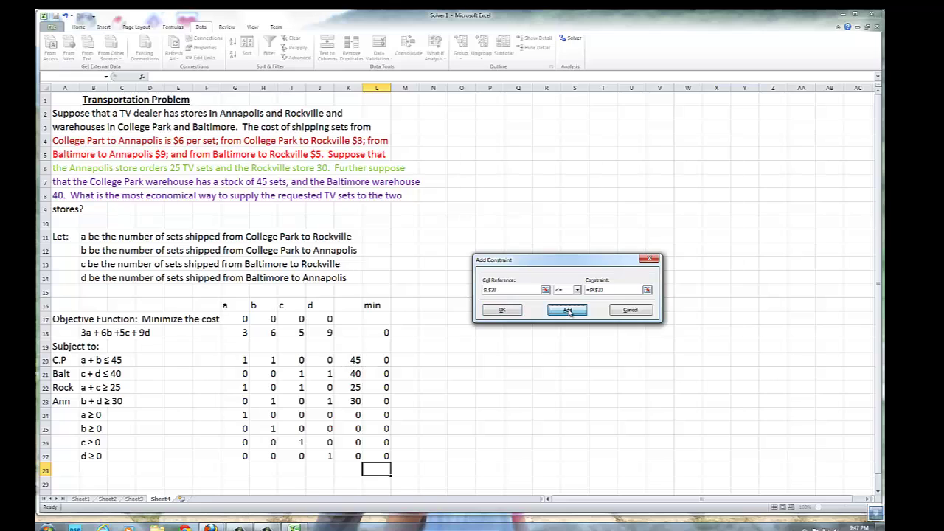
Add the Baltimore stock constraint $L$21 <= $K$21.
left_click(379, 374)
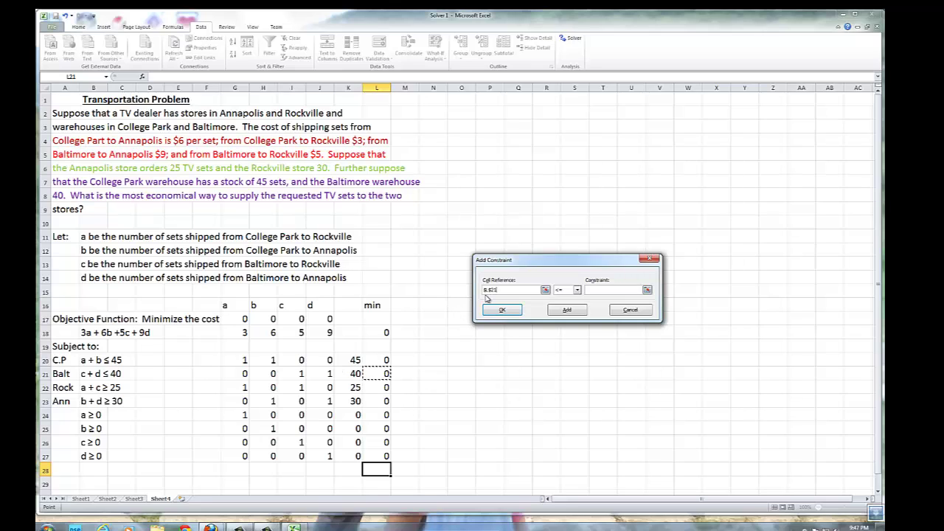
left_click(607, 292)
left_click(356, 373)
left_click(566, 310)
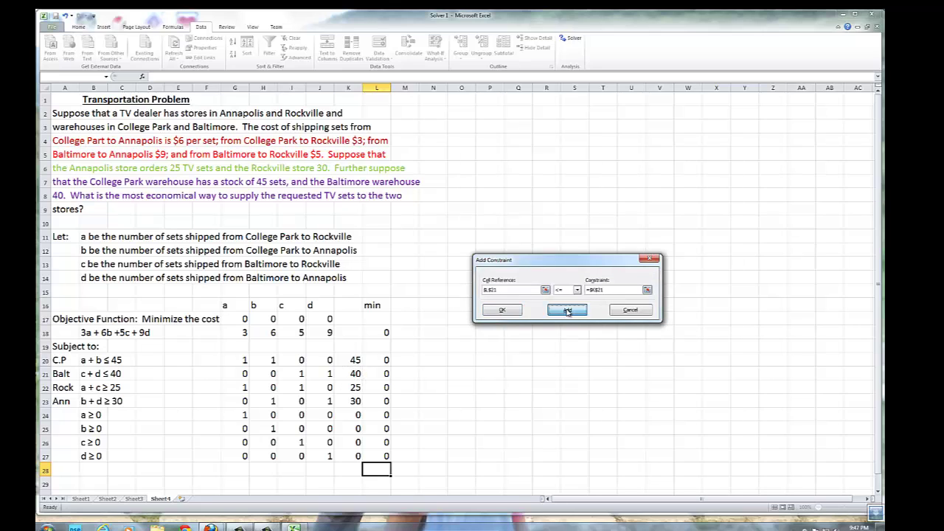
Add the Rockville order constraint $L$22 >= $K$22.
left_click(377, 389)
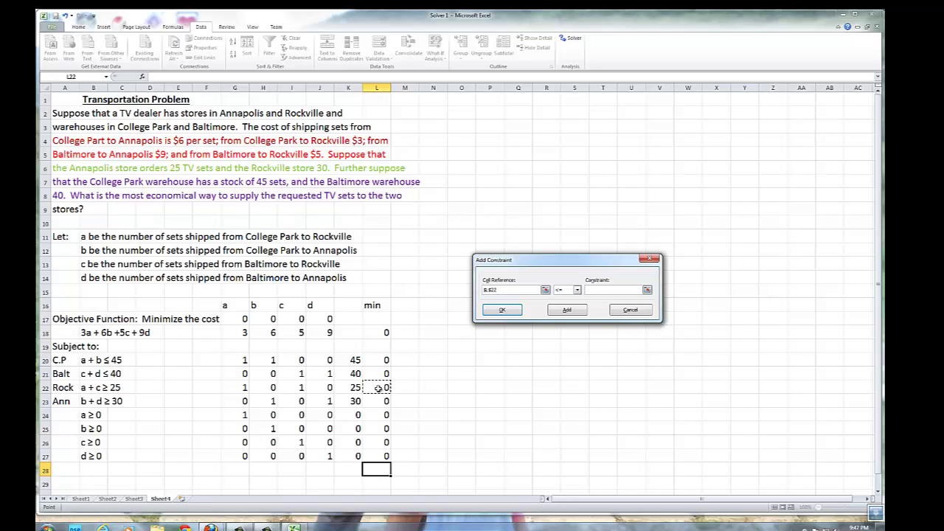
left_click(576, 289)
left_click(562, 310)
left_click(358, 388)
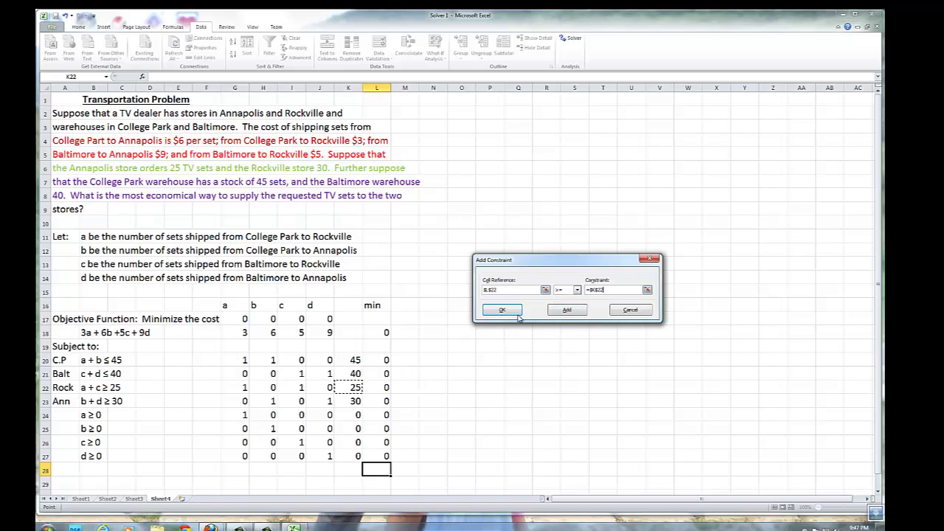
left_click(558, 311)
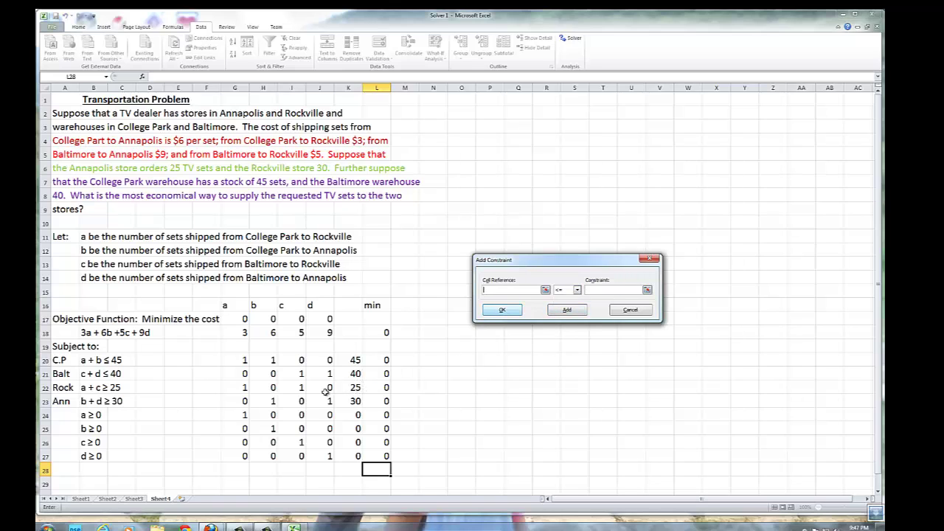
Add the Annapolis order constraint $L$23 >= $K$23.
left_click(374, 402)
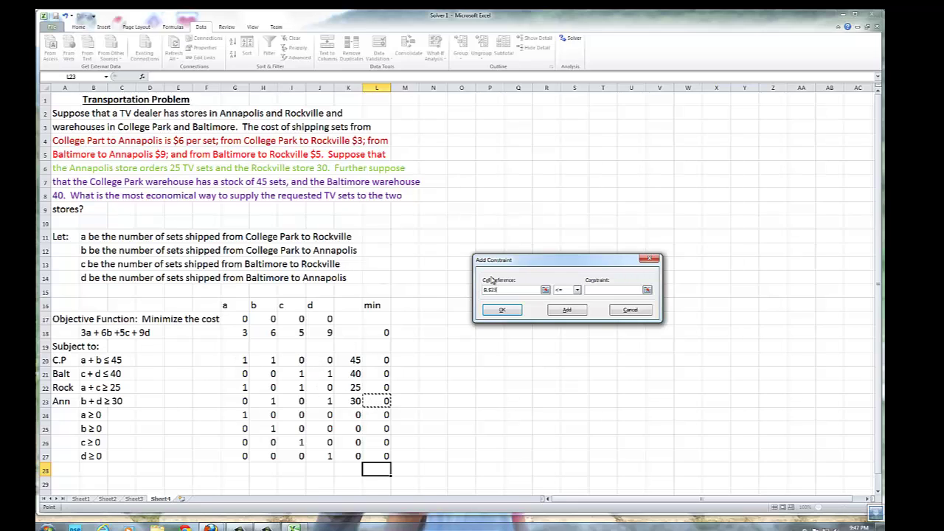
left_click(576, 291)
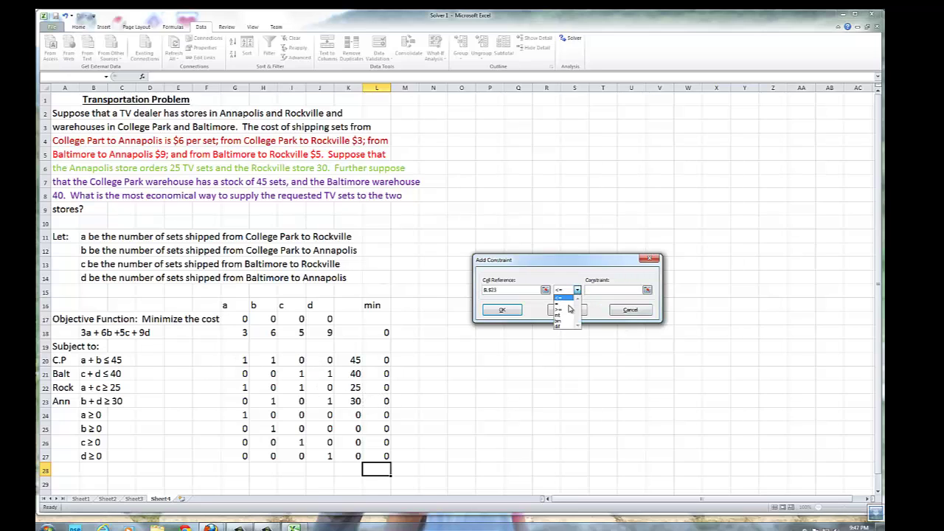
left_click(568, 312)
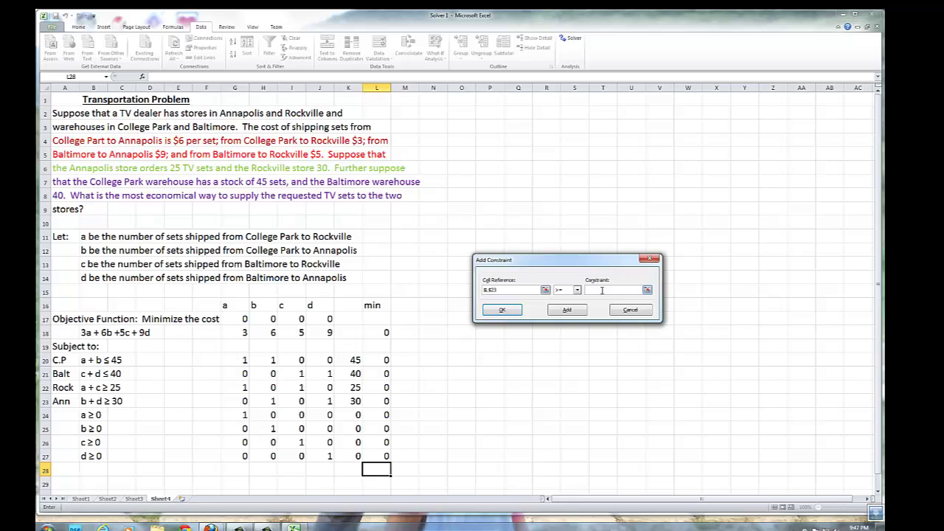
left_click(349, 401)
left_click(572, 311)
Add the non-negativity constraint for a, $L$24 >= $K$24.
left_click(377, 415)
left_click(576, 290)
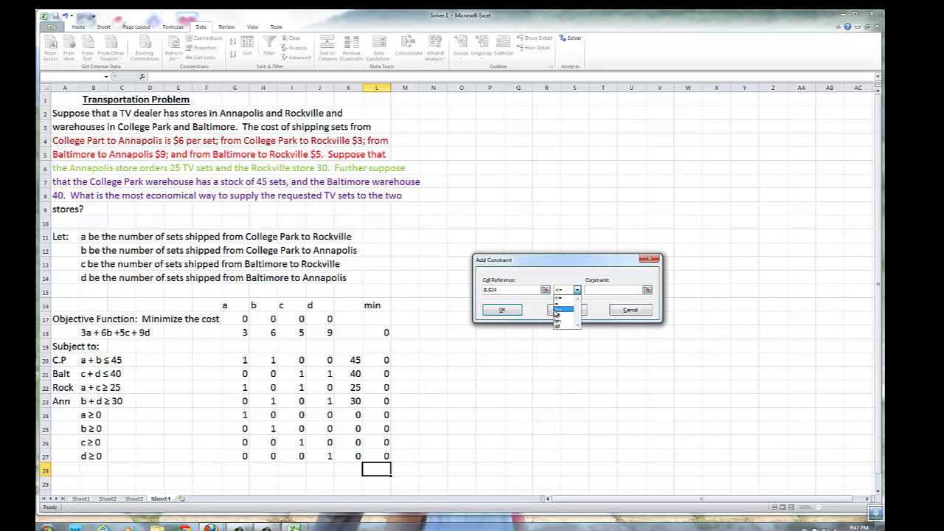
left_click(560, 316)
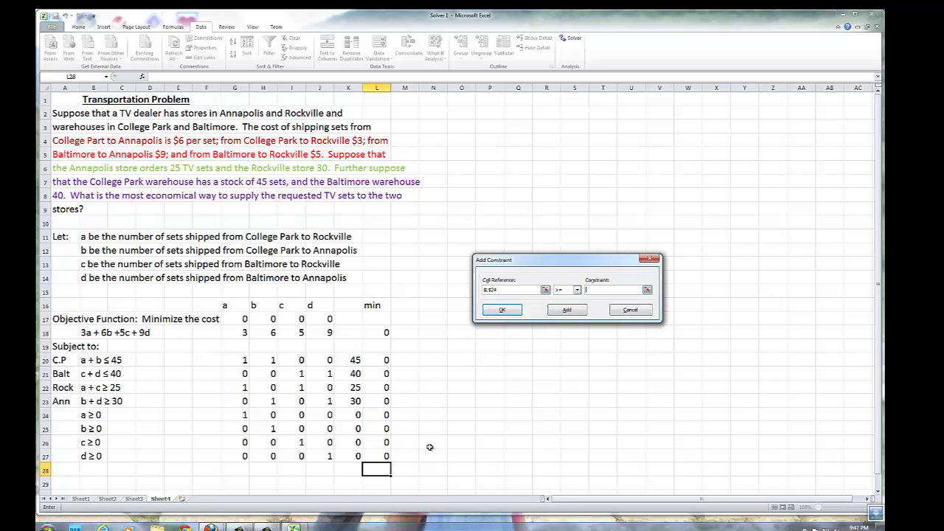
left_click(352, 415)
left_click(579, 313)
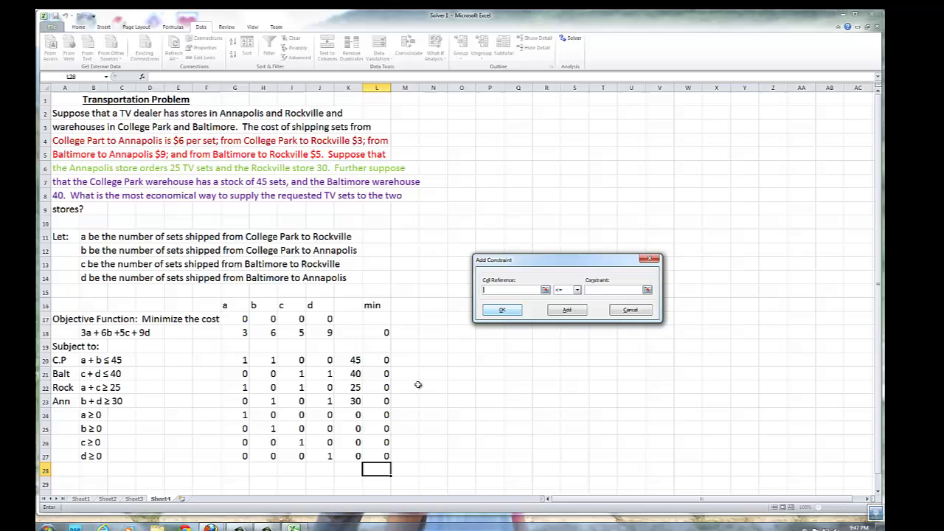
Add the non-negativity constraint for b, $L$25 >= $K$25.
left_click(378, 428)
left_click(577, 290)
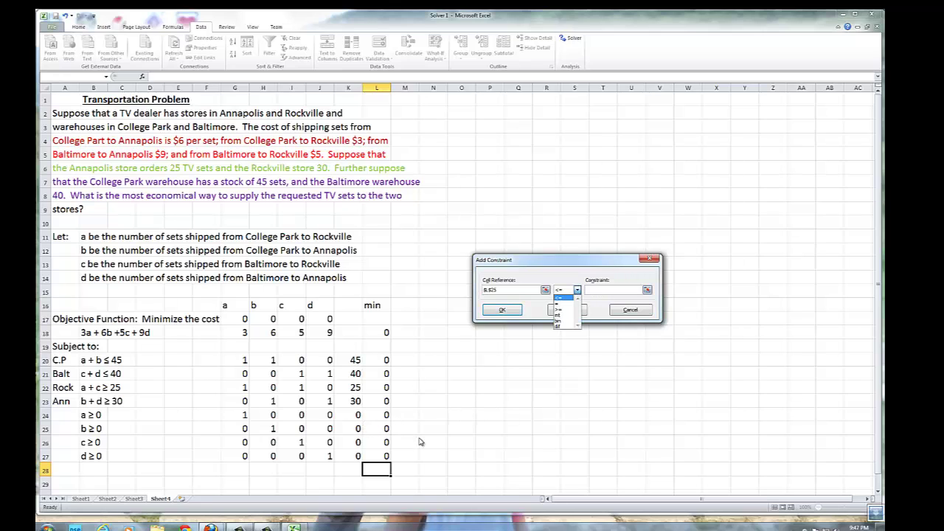
left_click(558, 315)
left_click(349, 431)
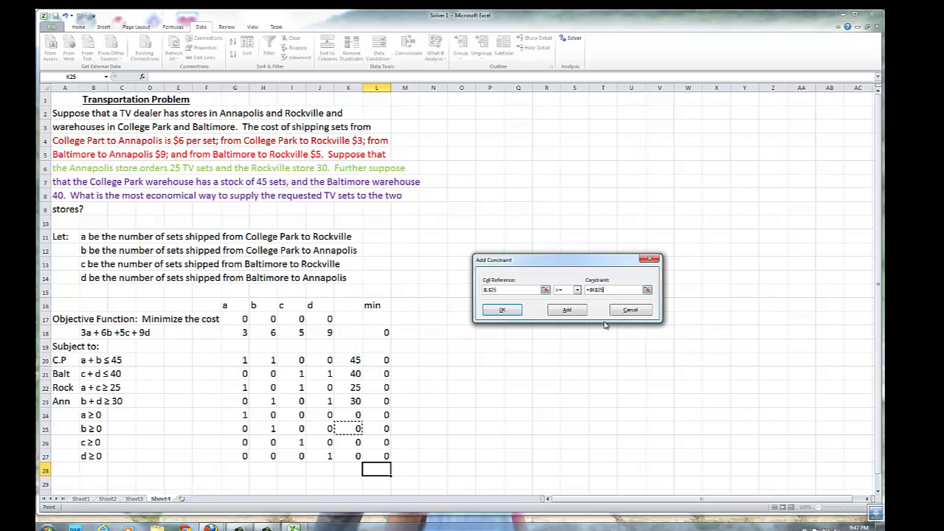
left_click(566, 309)
Add the non-negativity constraint for c, $L$26 >= $K$26.
left_click(383, 442)
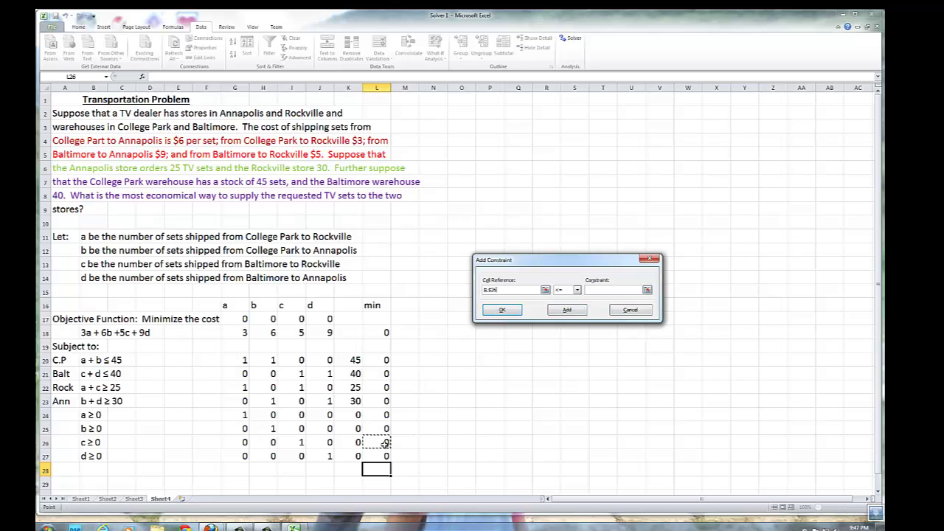
left_click(574, 290)
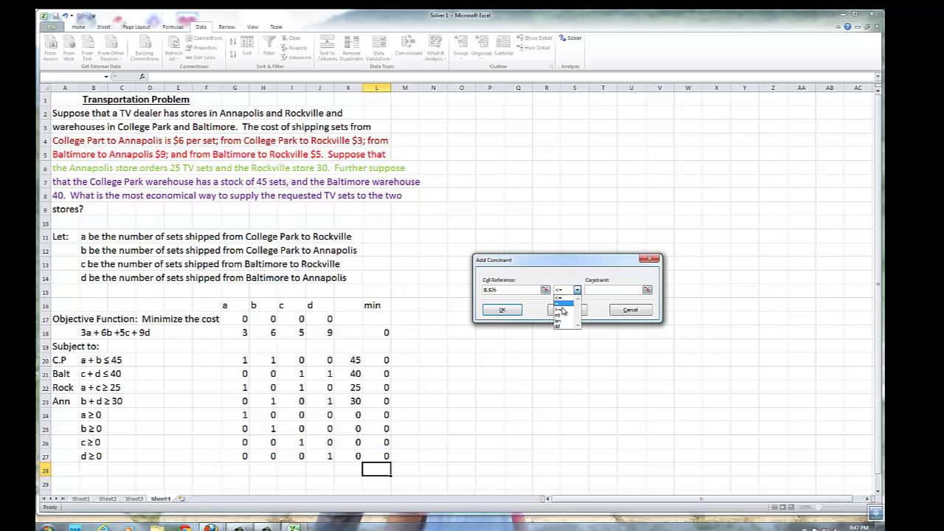
left_click(558, 315)
left_click(355, 441)
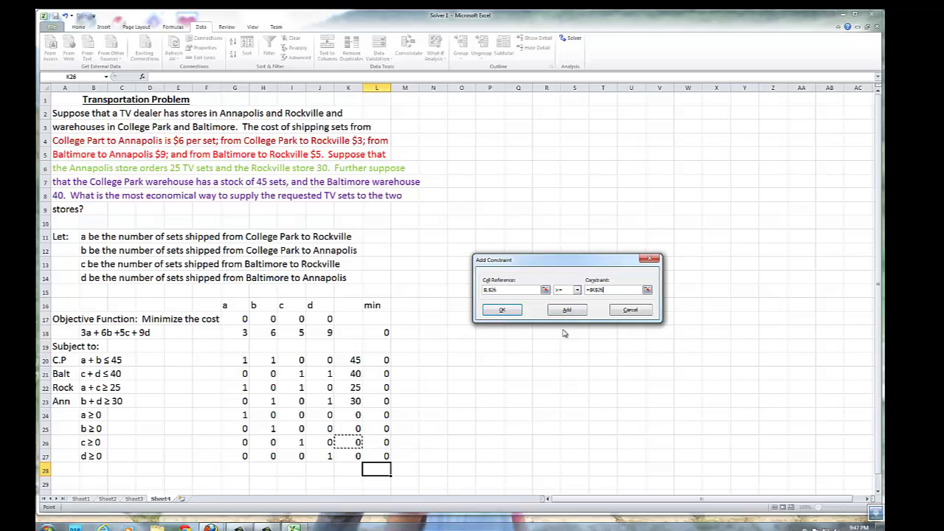
left_click(566, 310)
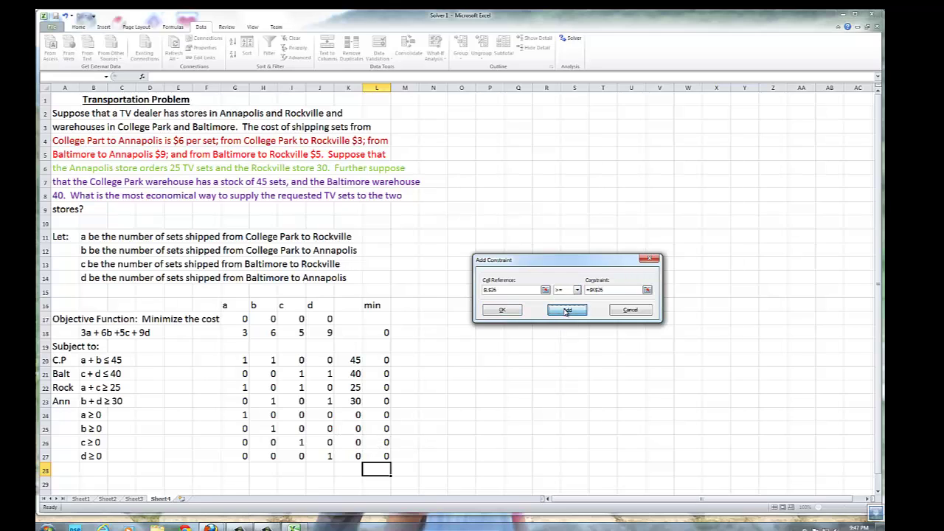
Add the non-negativity constraint for d, $L$27 >= $K$27, and return to the Solver parameters.
left_click(375, 458)
left_click(577, 290)
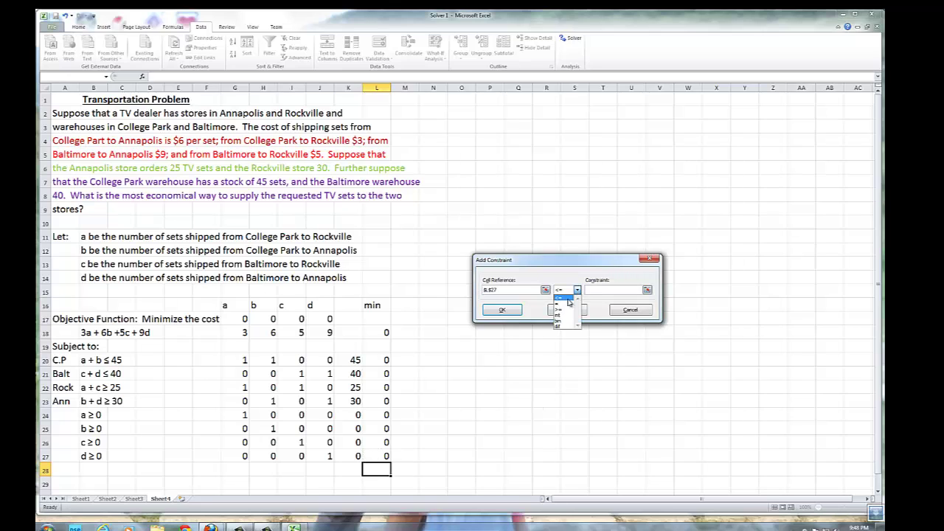
left_click(564, 312)
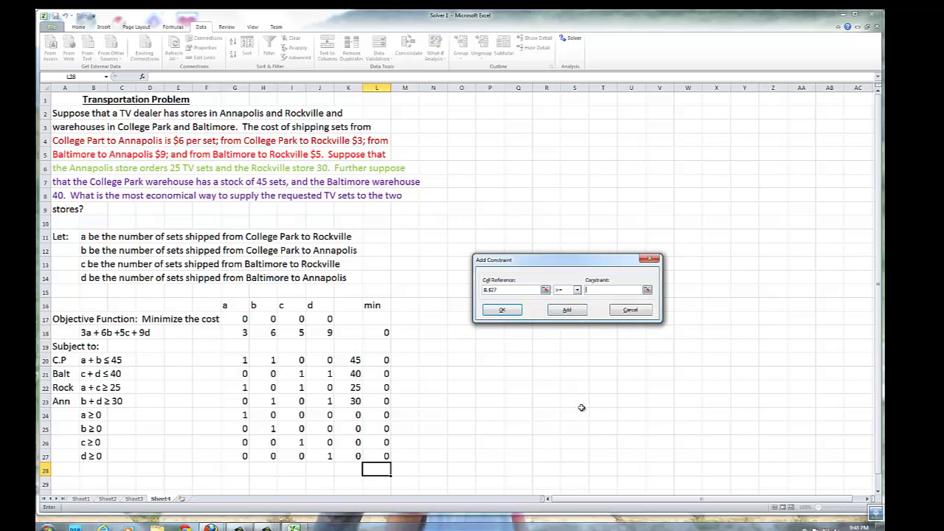
left_click(356, 455)
left_click(502, 309)
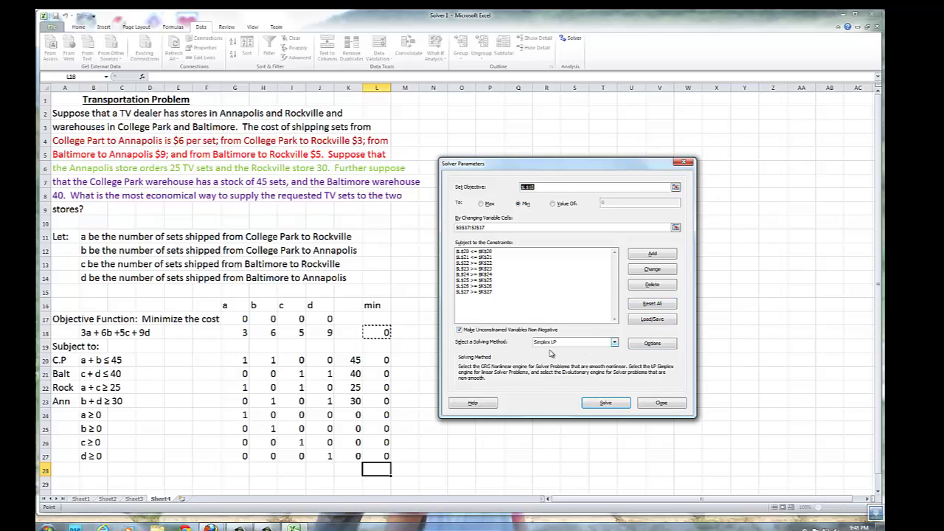
Turn on Show Iteration Results and Use Automatic Scaling in the Solver options.
left_click(637, 345)
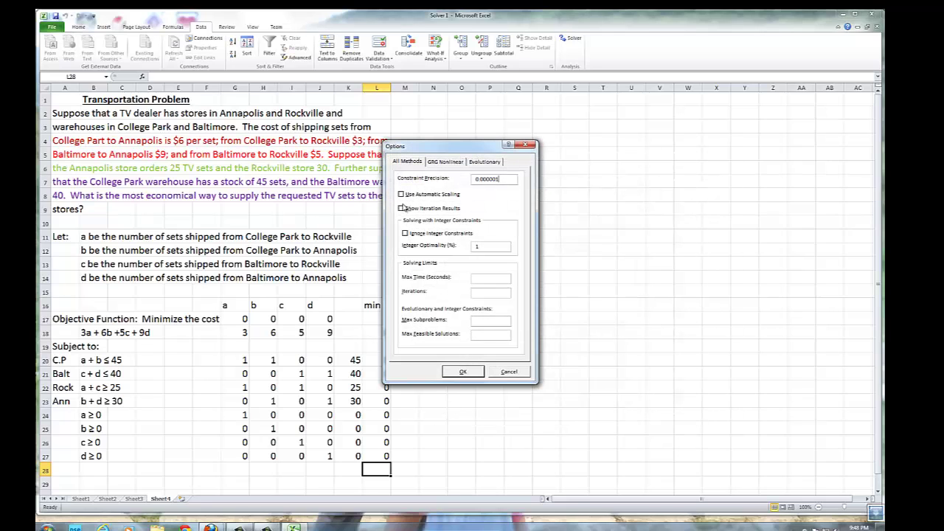
left_click(401, 208)
left_click(401, 194)
left_click(471, 373)
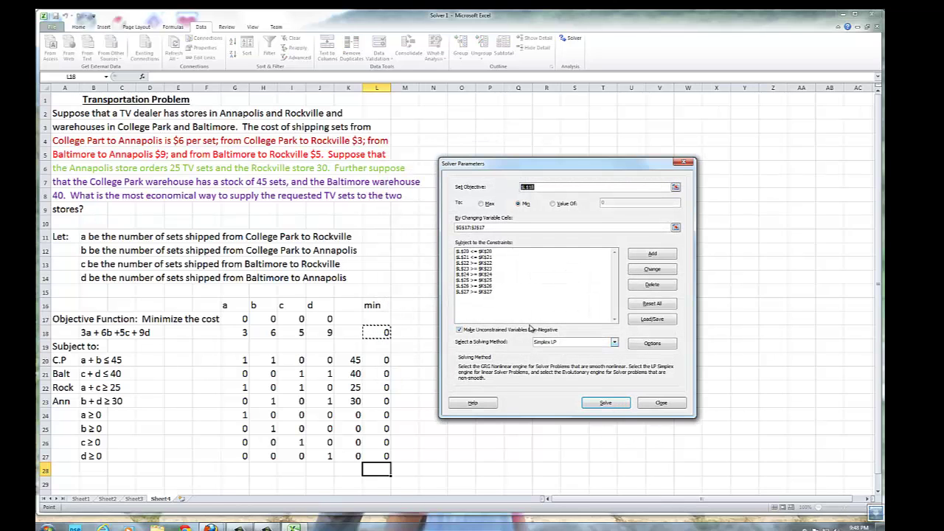
Solve the model, continue through each trial solution until Solver finishes, and keep the Solver solution.
left_click(604, 402)
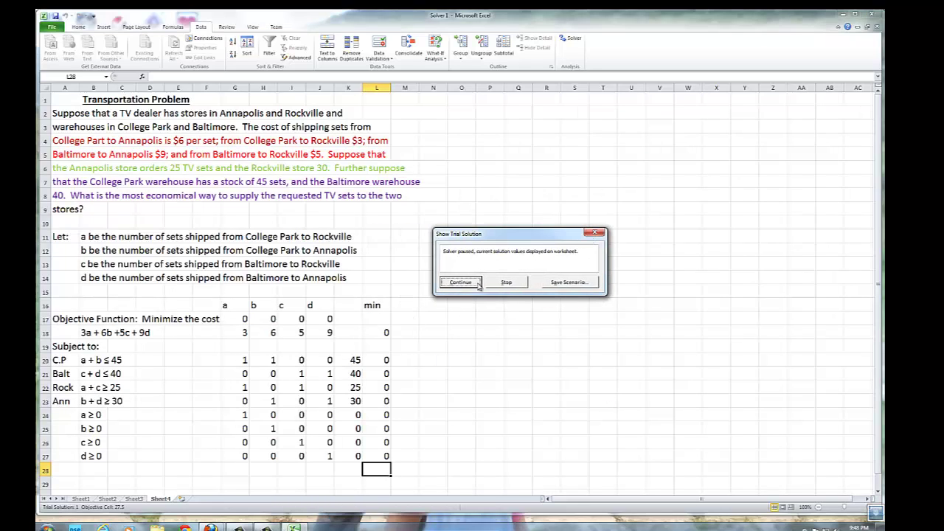
key("Return")
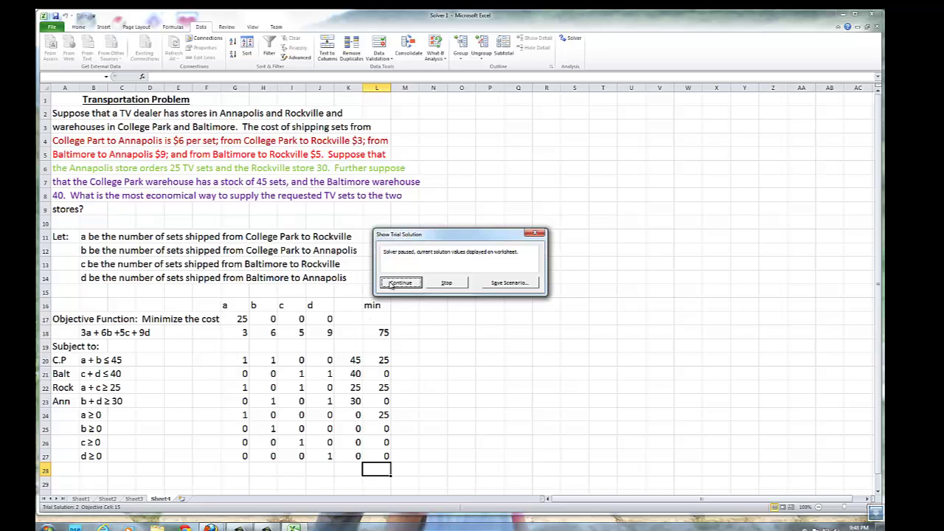
left_click(390, 284)
left_click(395, 286)
left_click(565, 179)
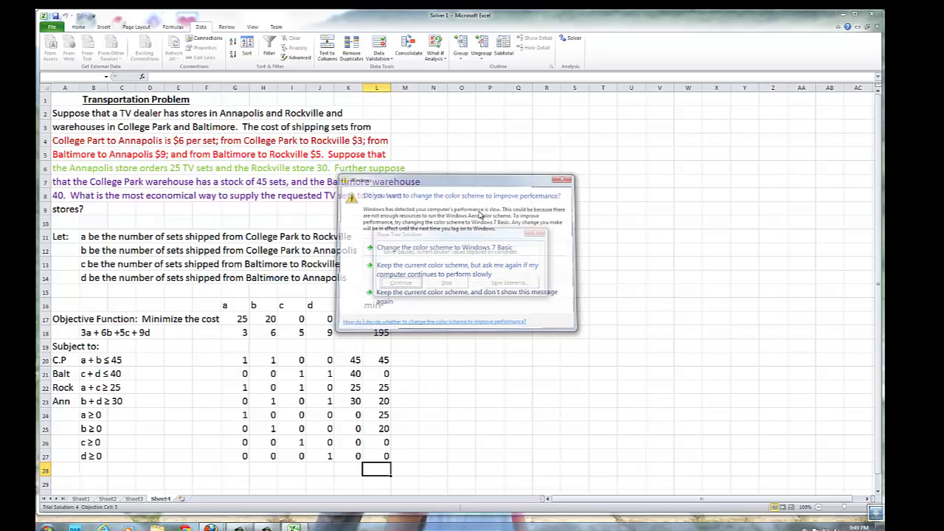
left_click(399, 283)
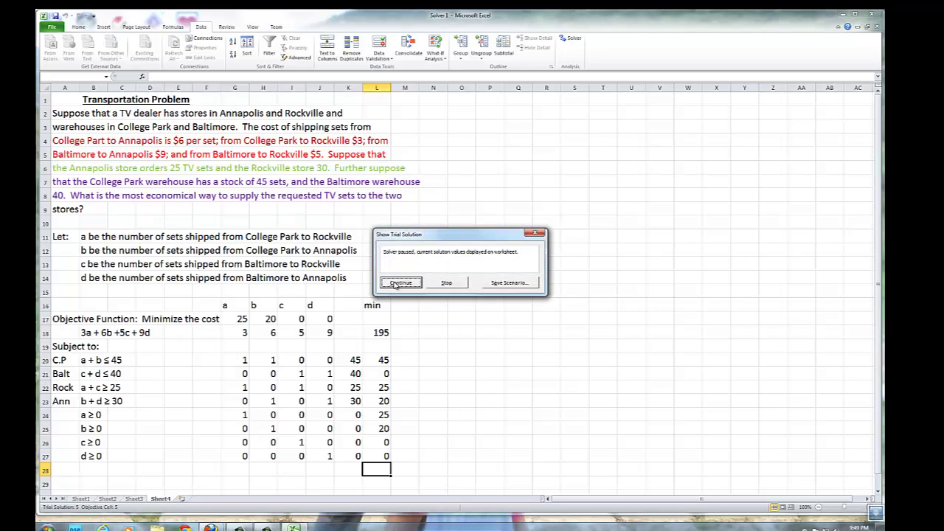
left_click(401, 284)
left_click(408, 284)
left_click(406, 282)
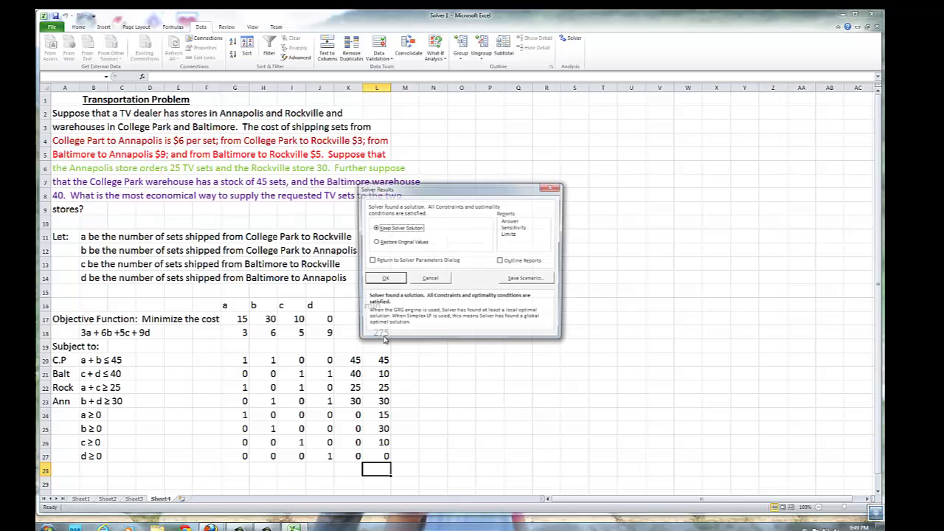
left_click(388, 280)
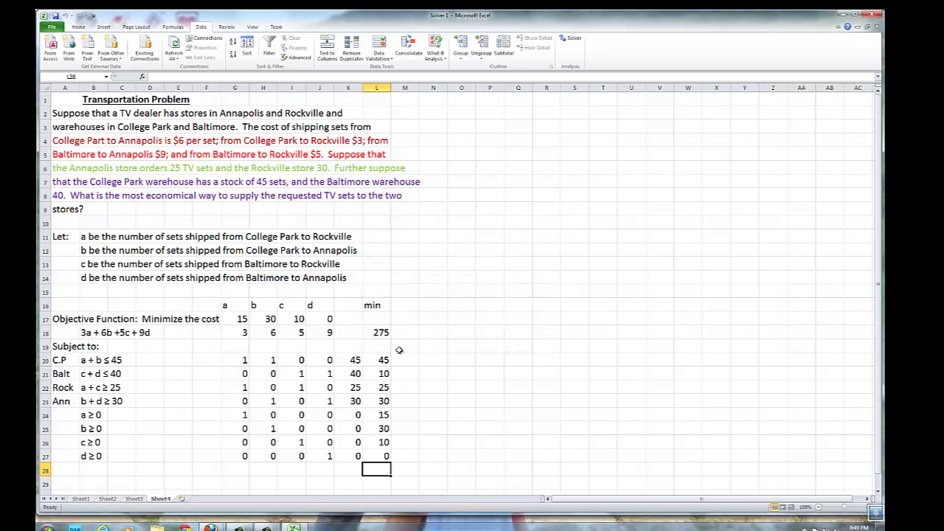
Color the minimum cost in L18 and the solved quantities in G17:J17 with red text.
left_click(378, 333)
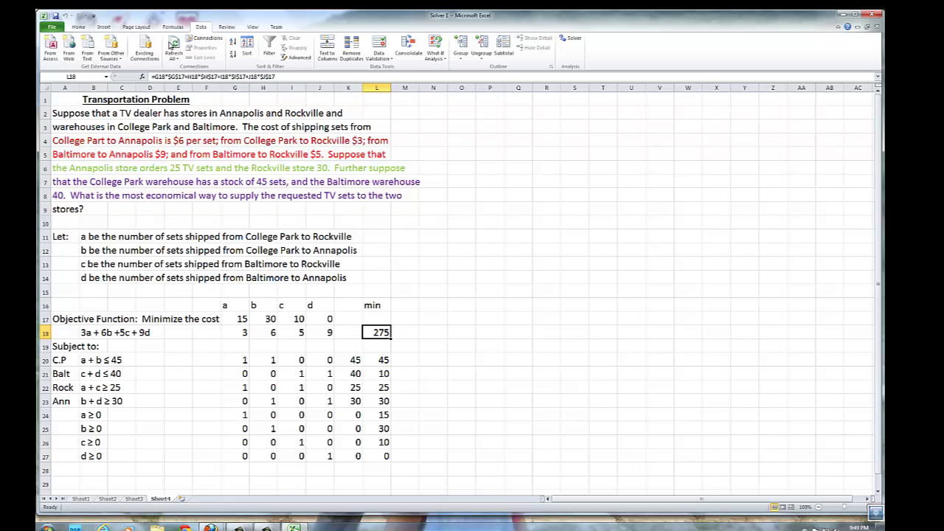
left_click(78, 26)
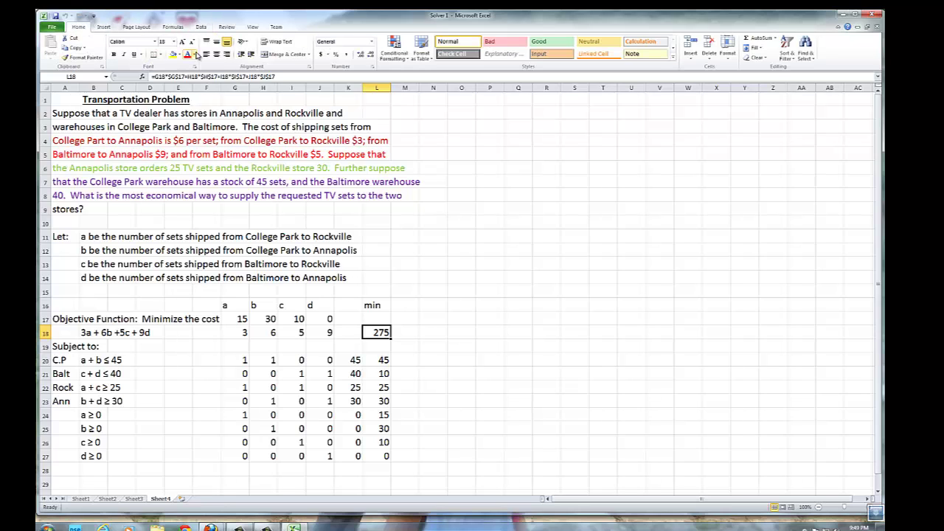
left_click(193, 54)
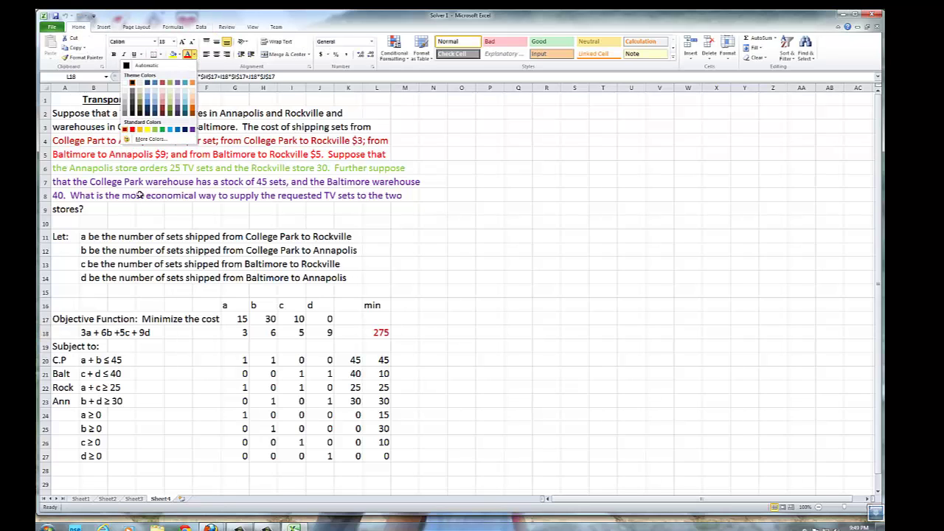
left_click(184, 196)
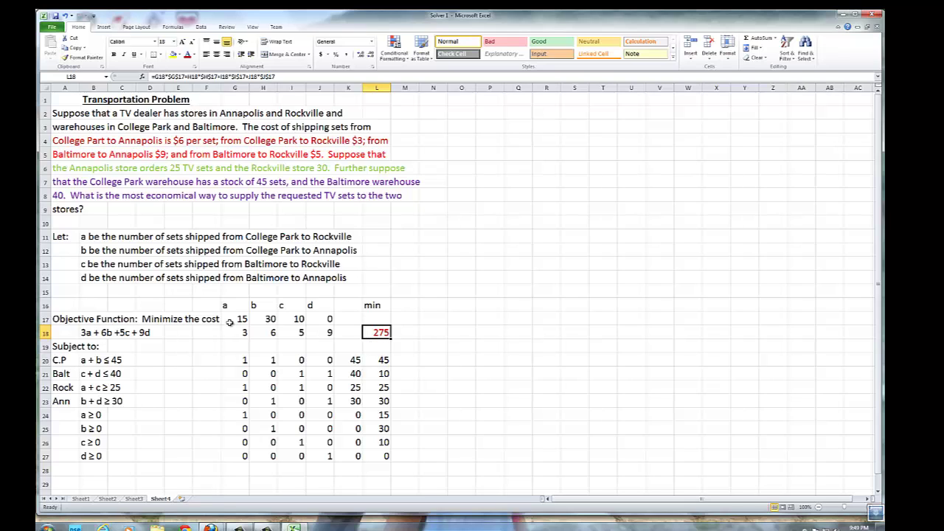
left_click_drag(235, 319, 331, 319)
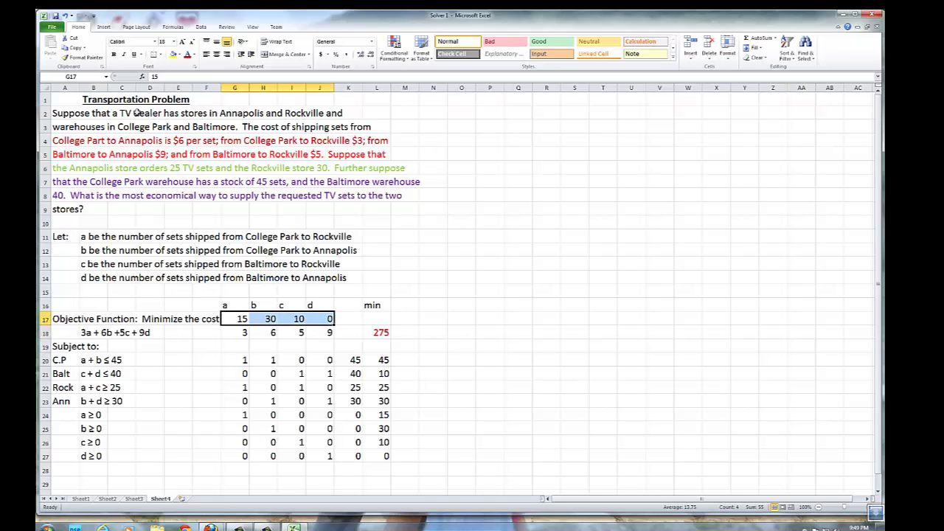
left_click(187, 54)
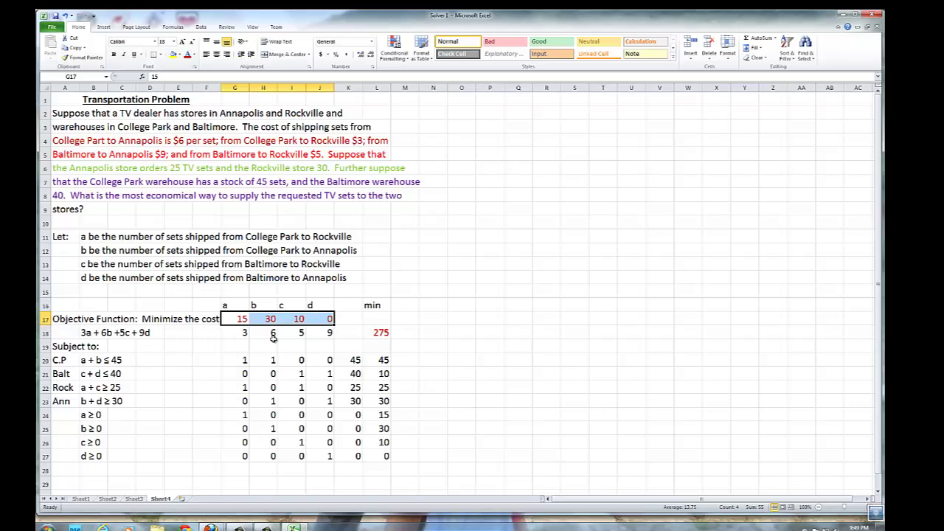